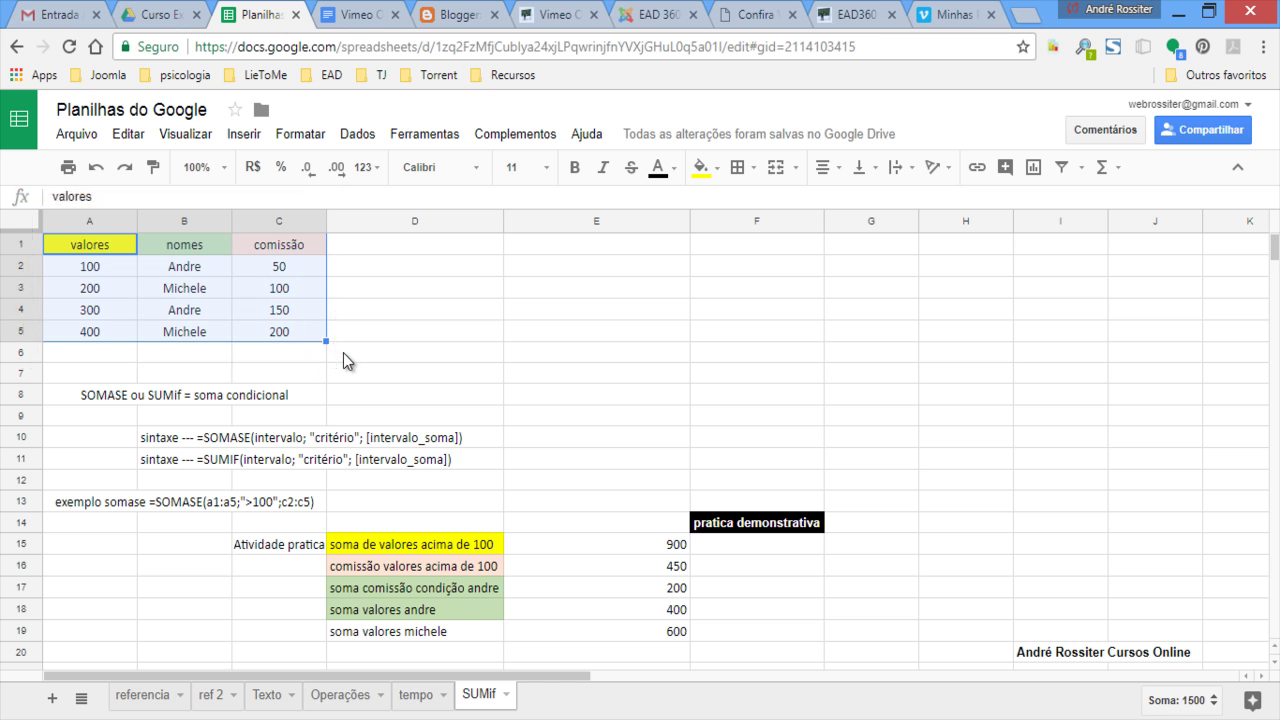
Step: Review the practice activities in D15:D19, the SOMASE and SUMIF syntax rows, and the existing formula in E15
{"action": "left_click", "coordinate": [343, 353]}
{"action": "left_click_drag", "start_coordinate": [434, 544], "coordinate": [432, 628]}
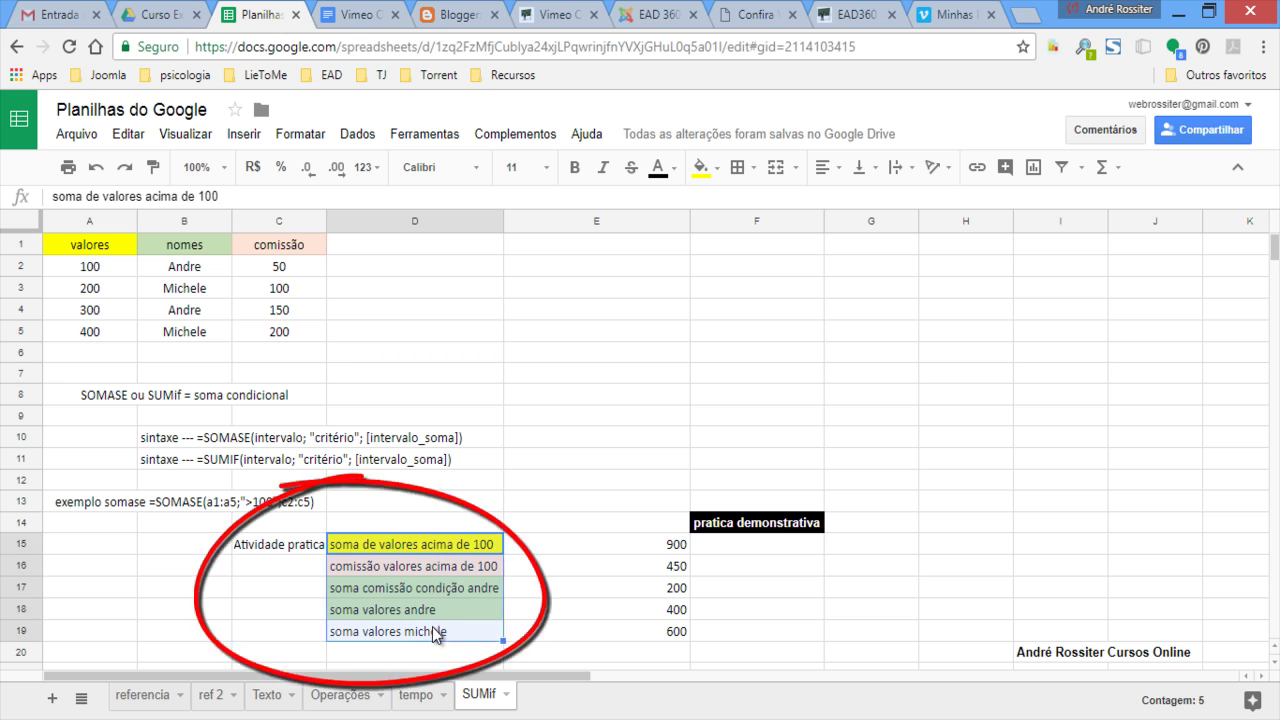
{"action": "left_click", "coordinate": [390, 442]}
{"action": "left_click", "coordinate": [255, 444]}
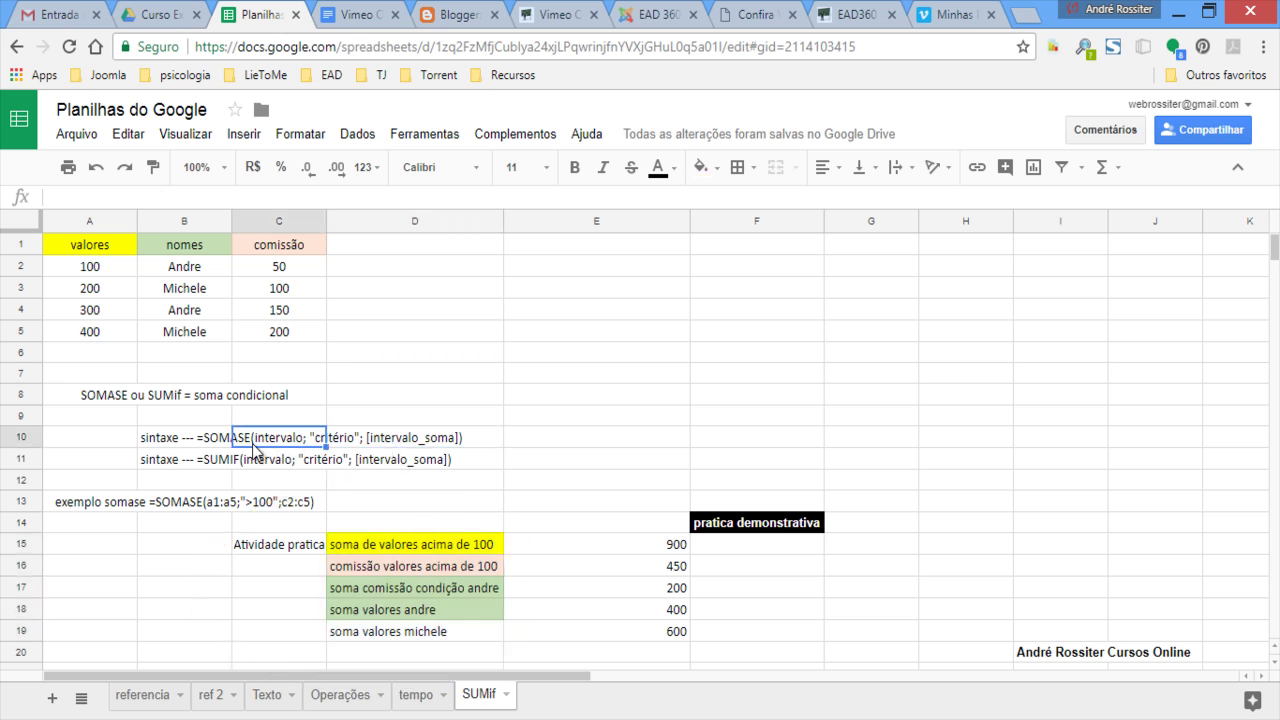
{"action": "left_click", "coordinate": [174, 441]}
{"action": "left_click", "coordinate": [113, 460]}
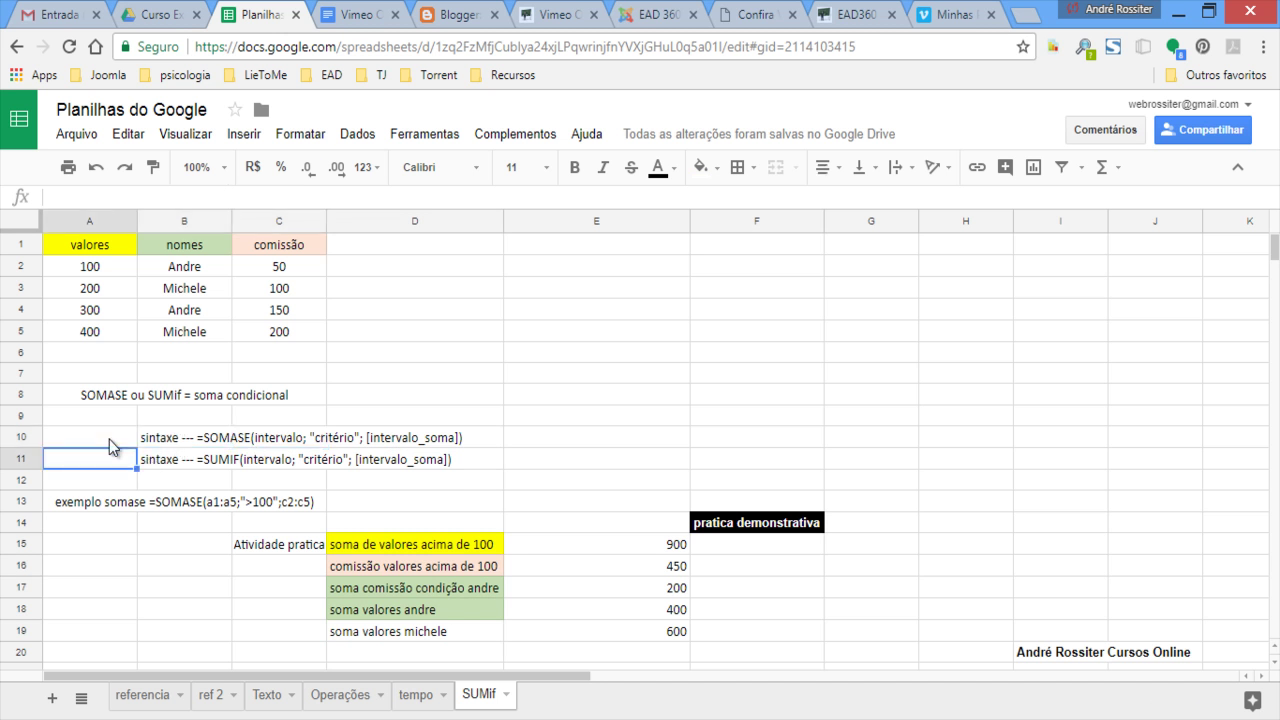
{"action": "left_click", "coordinate": [109, 443]}
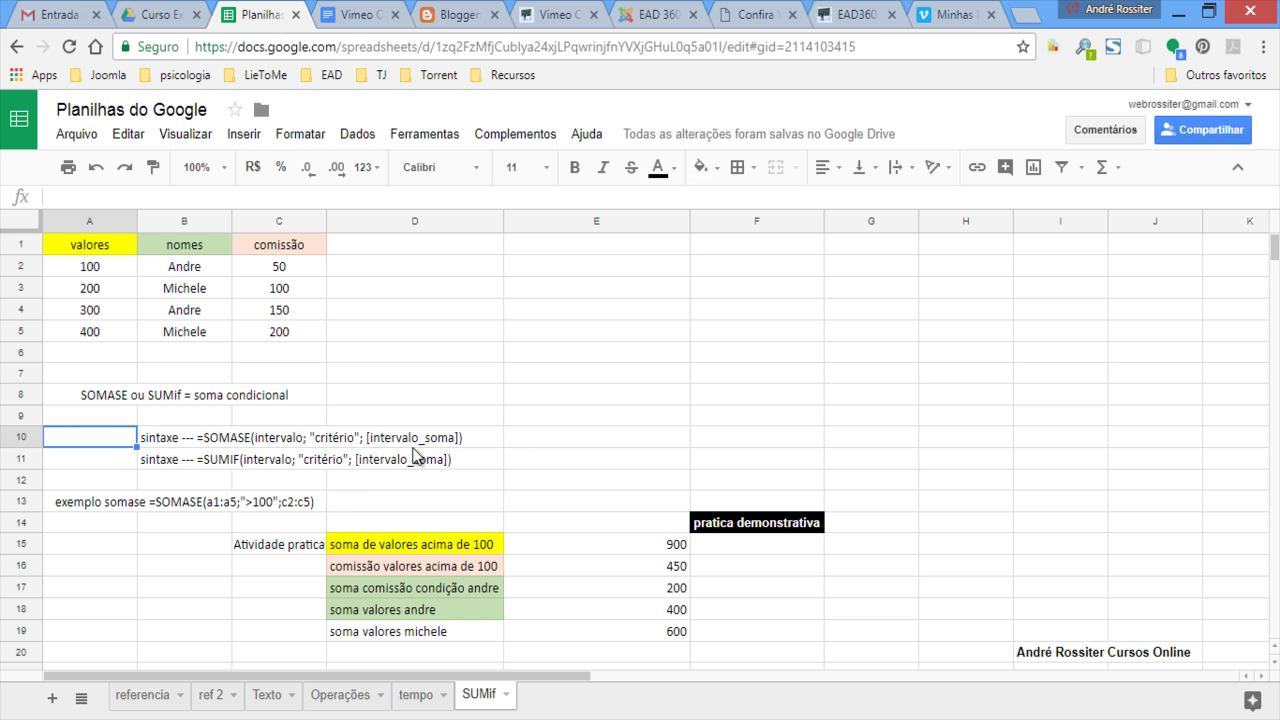
{"action": "left_click", "coordinate": [452, 544]}
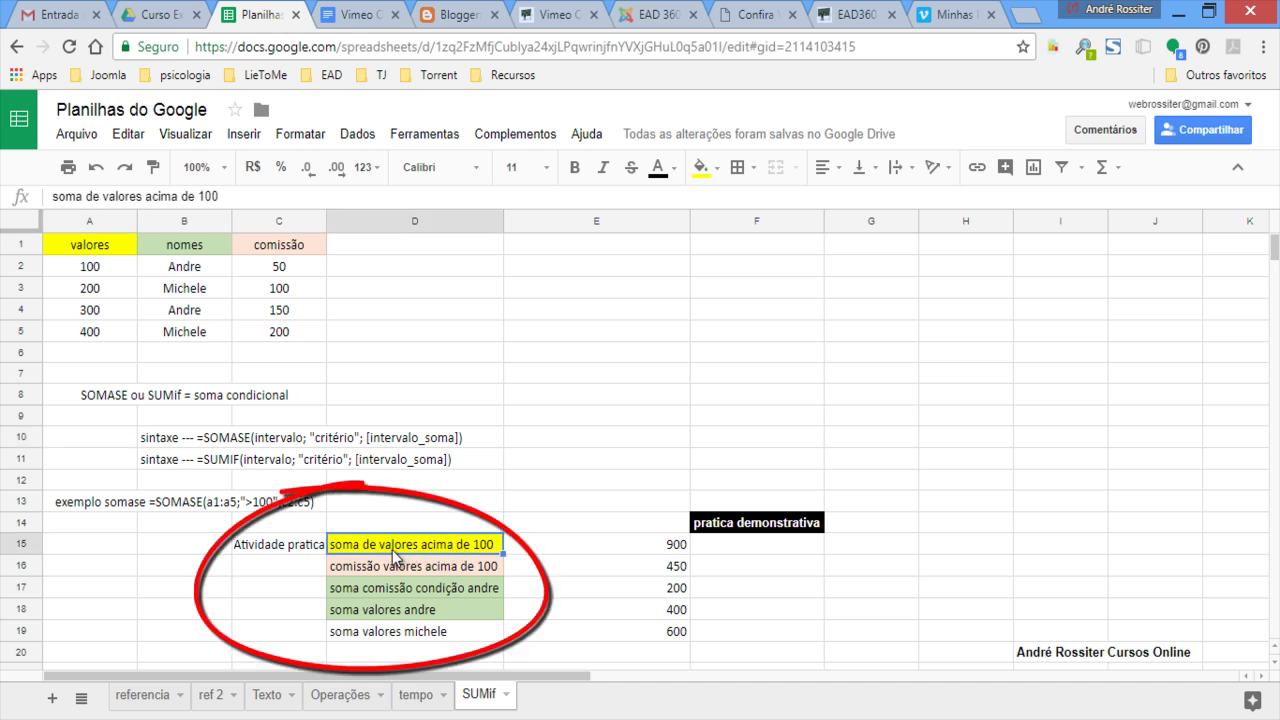
{"action": "left_click", "coordinate": [607, 553]}
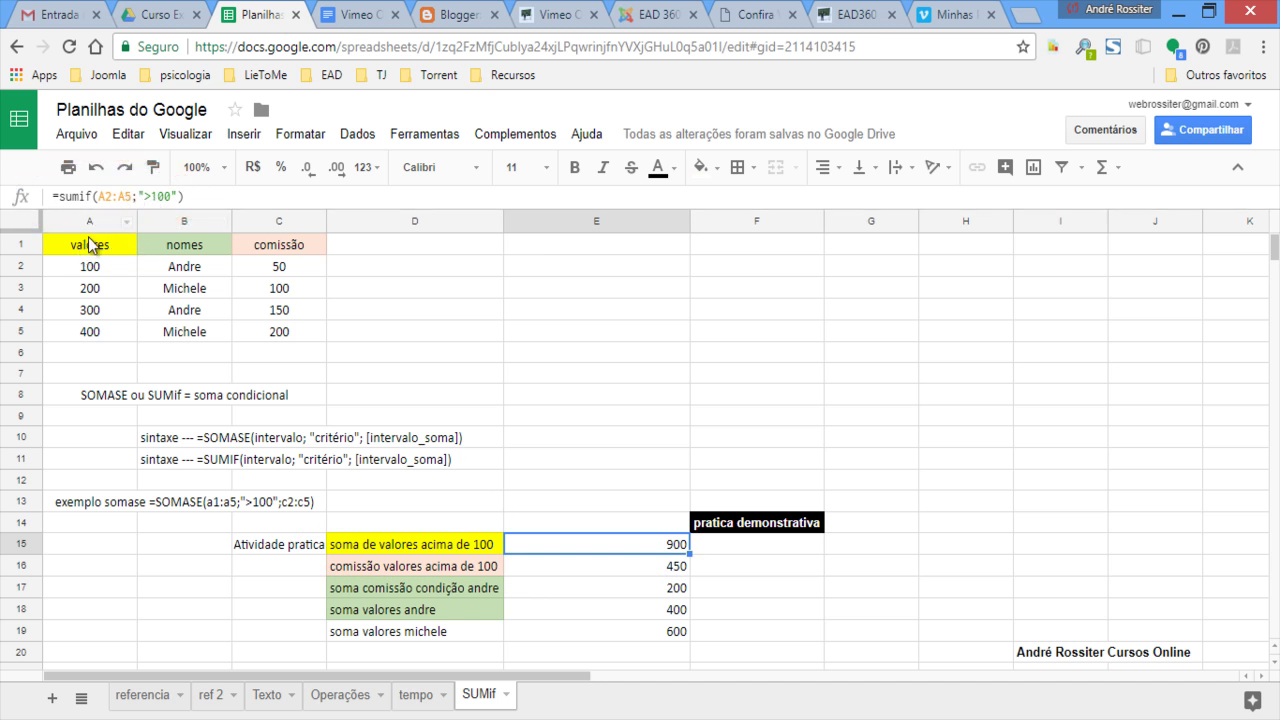
Step: Enter the formula =somase(A2:a5;">100") in F15 to sum the values above 100
{"action": "left_click", "coordinate": [751, 547]}
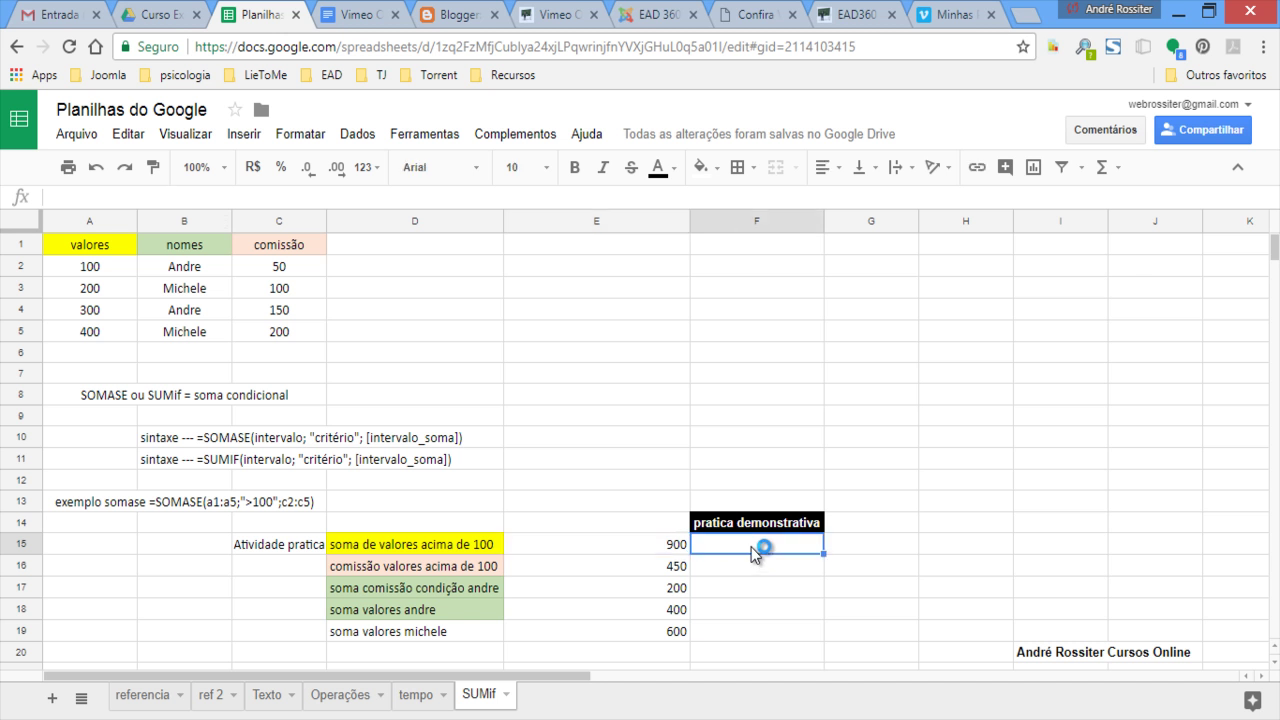
{"action": "type", "text": "="}
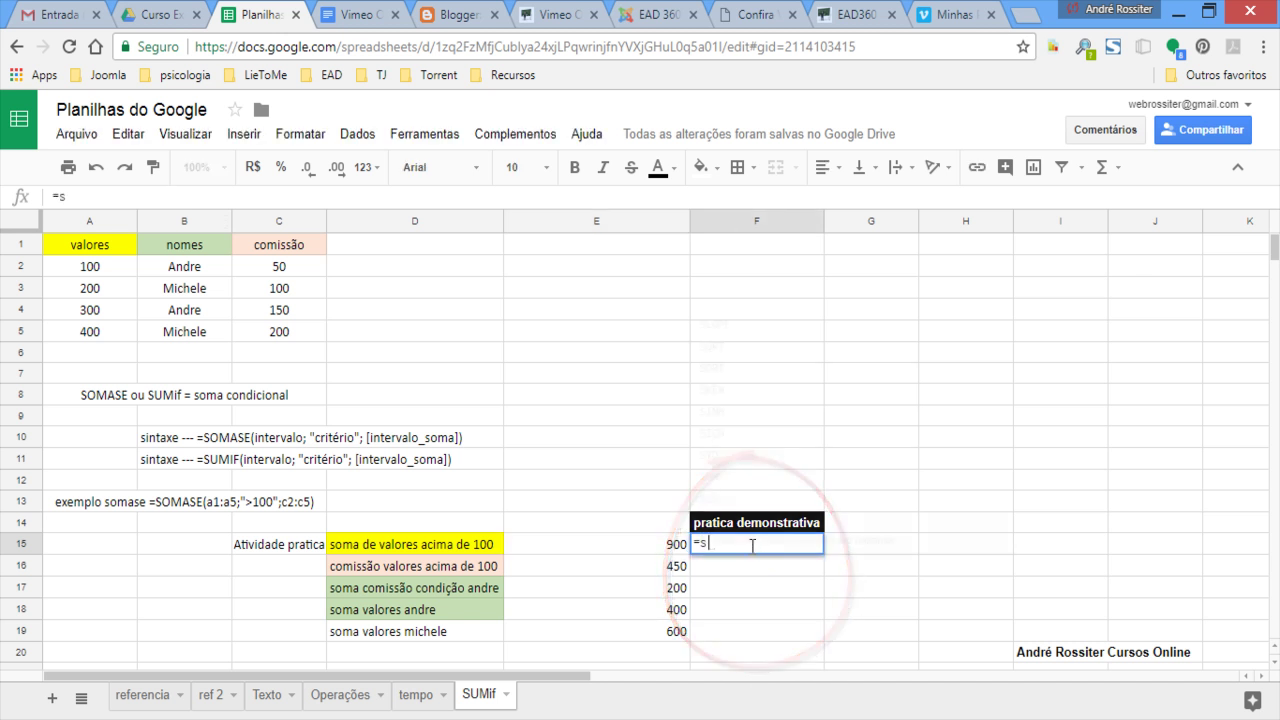
{"action": "type", "text": "somase"}
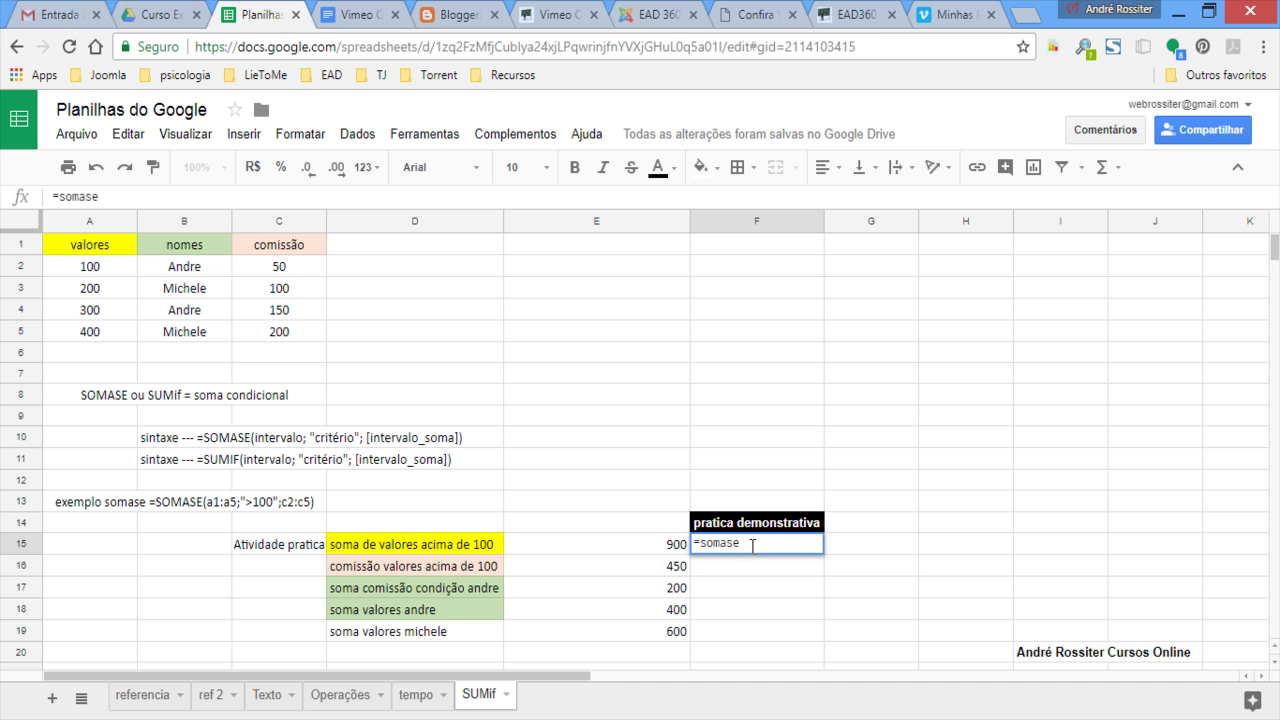
{"action": "type", "text": "("}
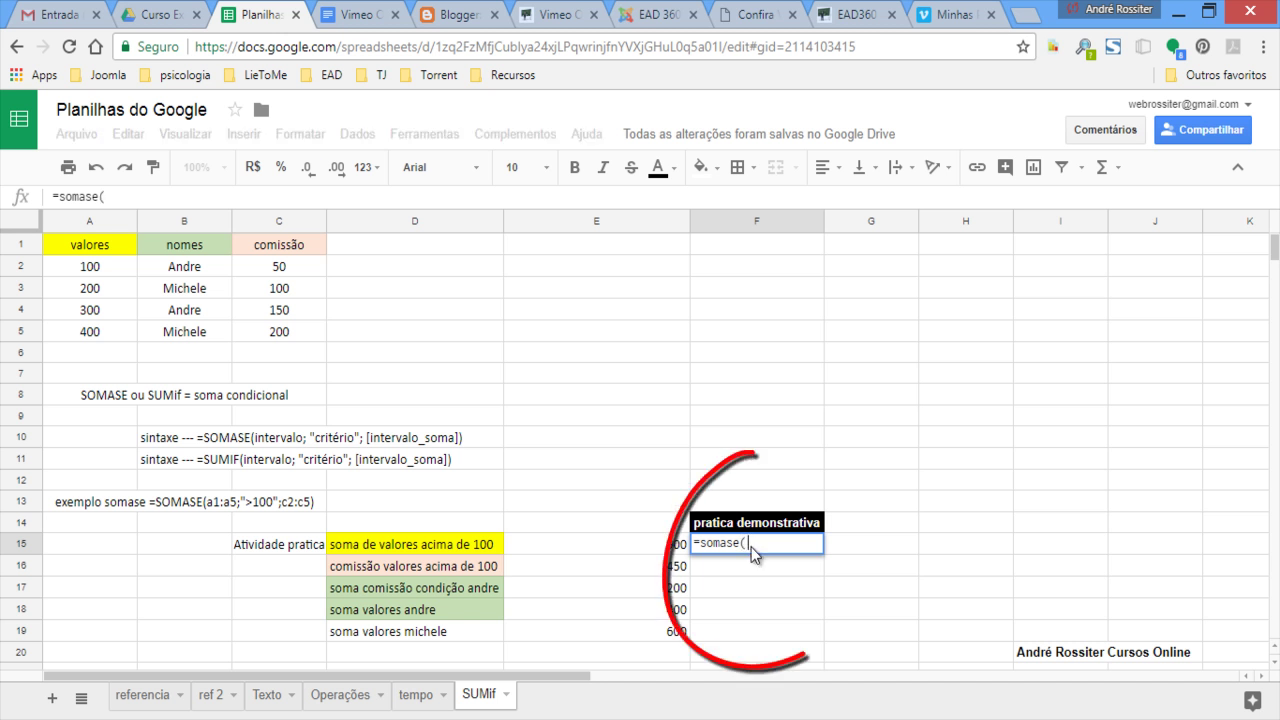
{"action": "left_click", "coordinate": [93, 267]}
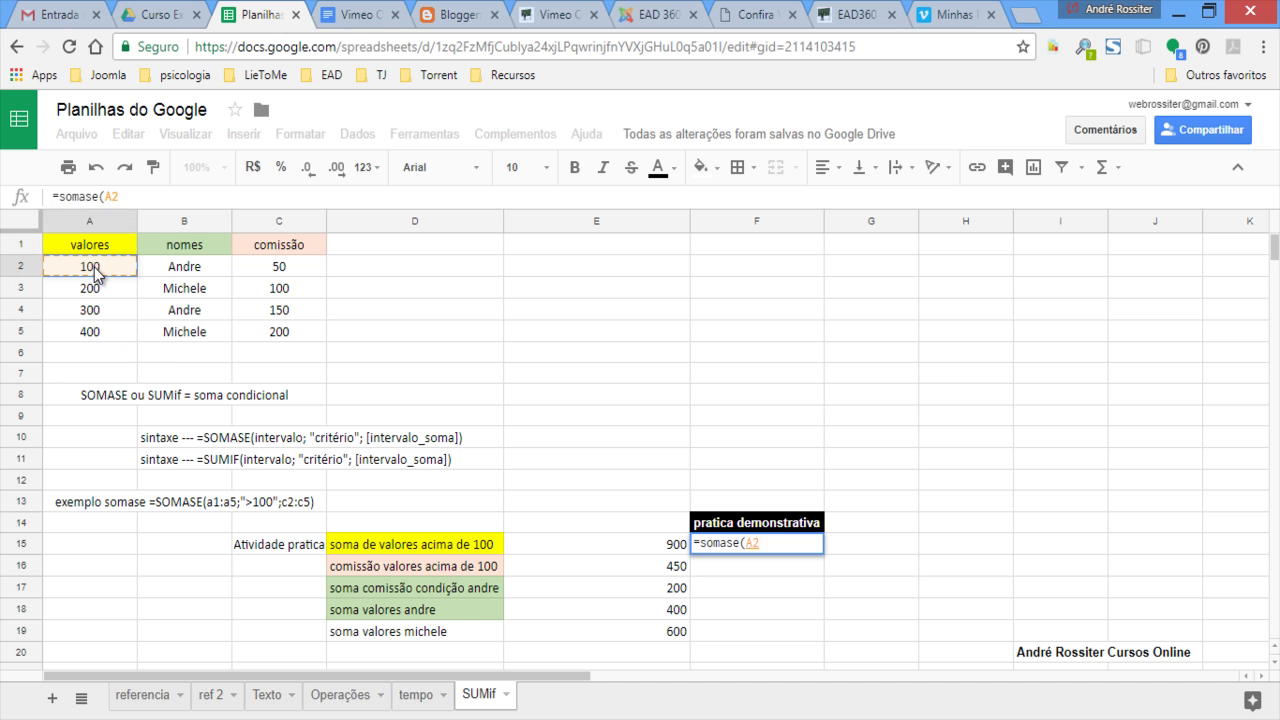
{"action": "type", "text": ":"}
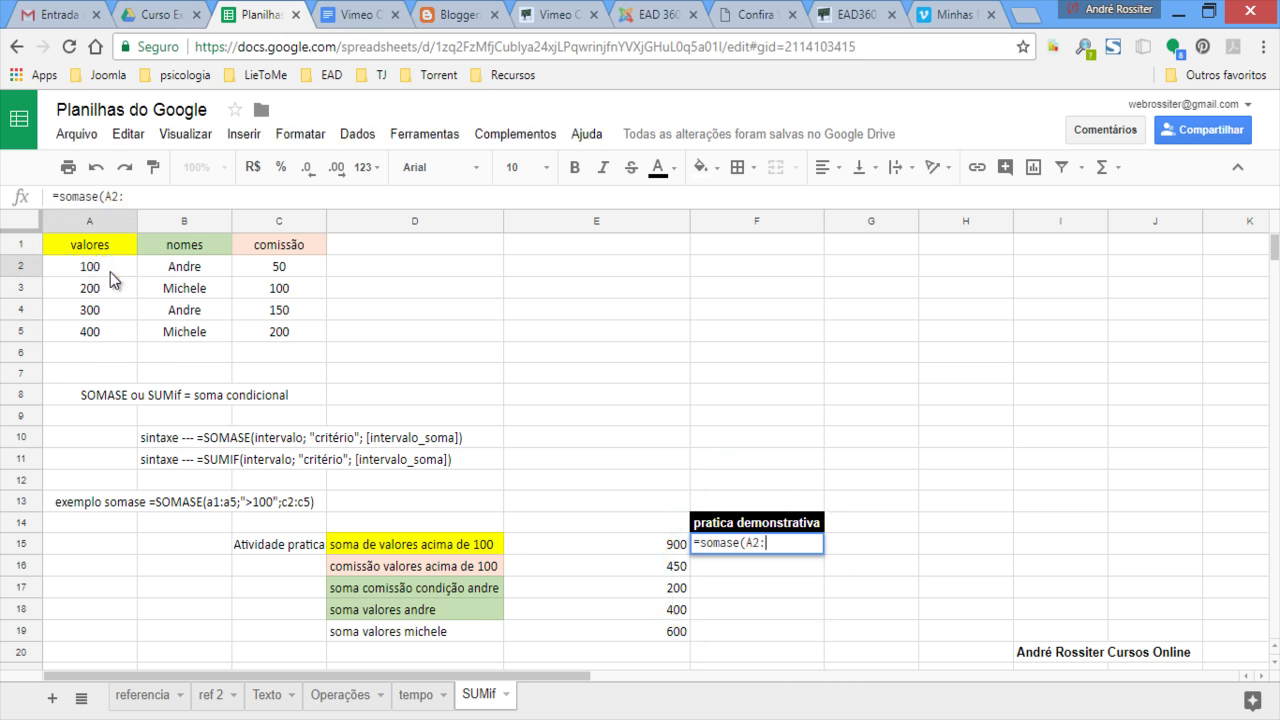
{"action": "type", "text": "a5"}
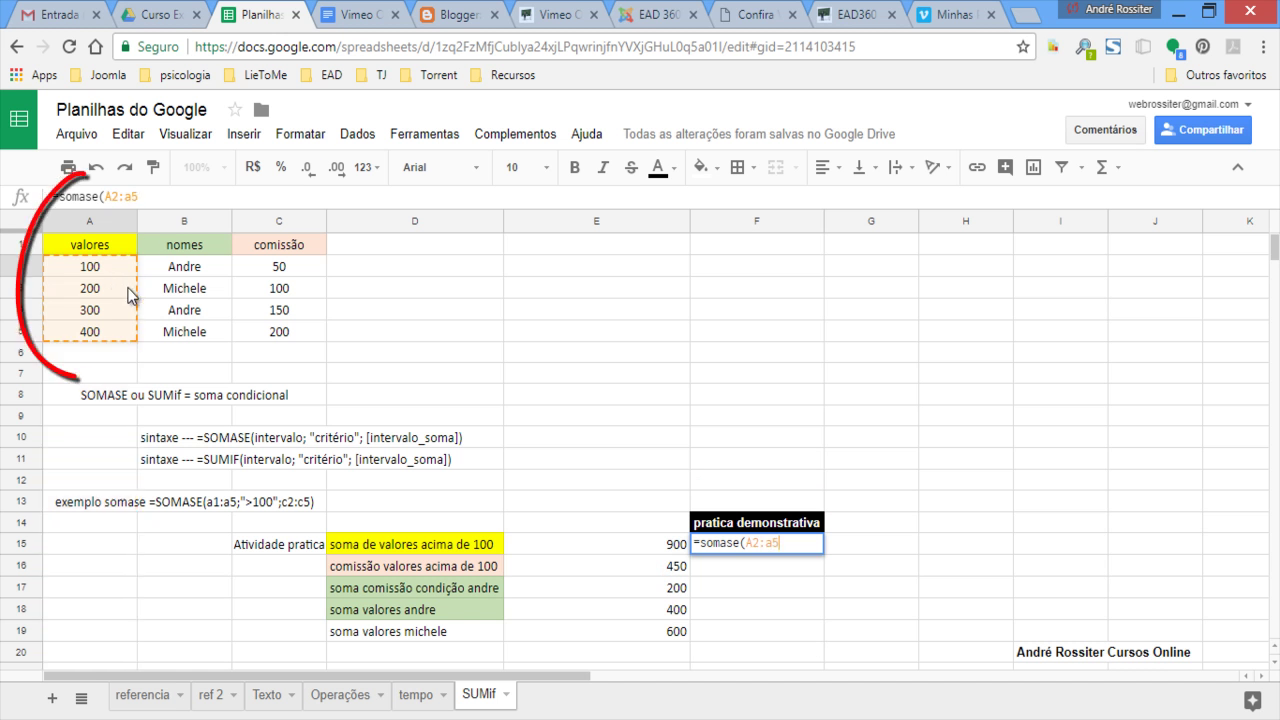
{"action": "type", "text": ";"}
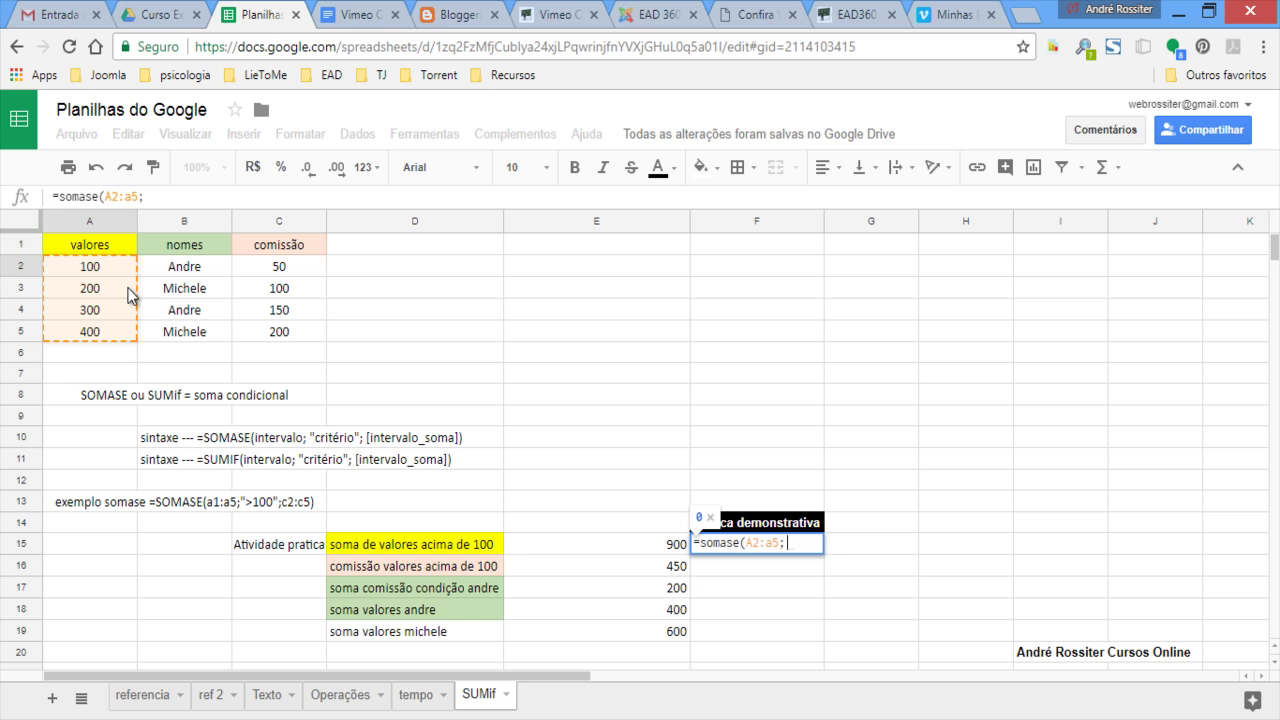
{"action": "type", "text": "\""}
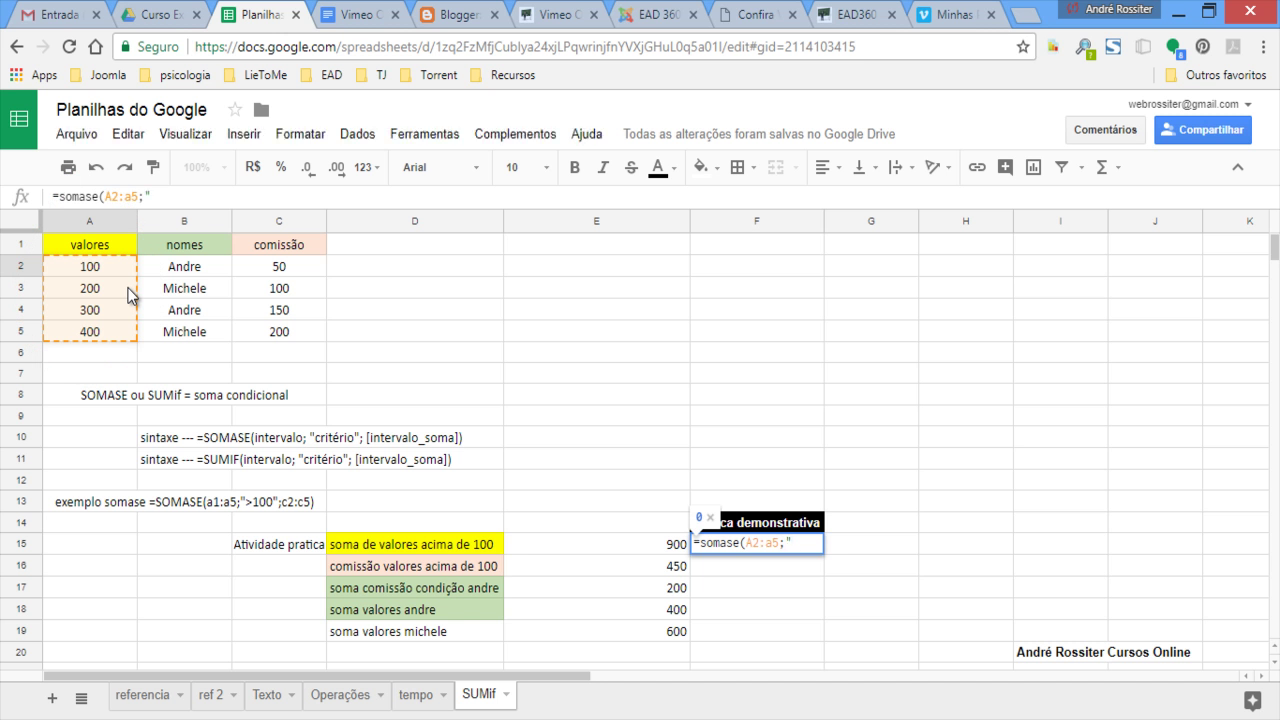
{"action": "type", "text": ">"}
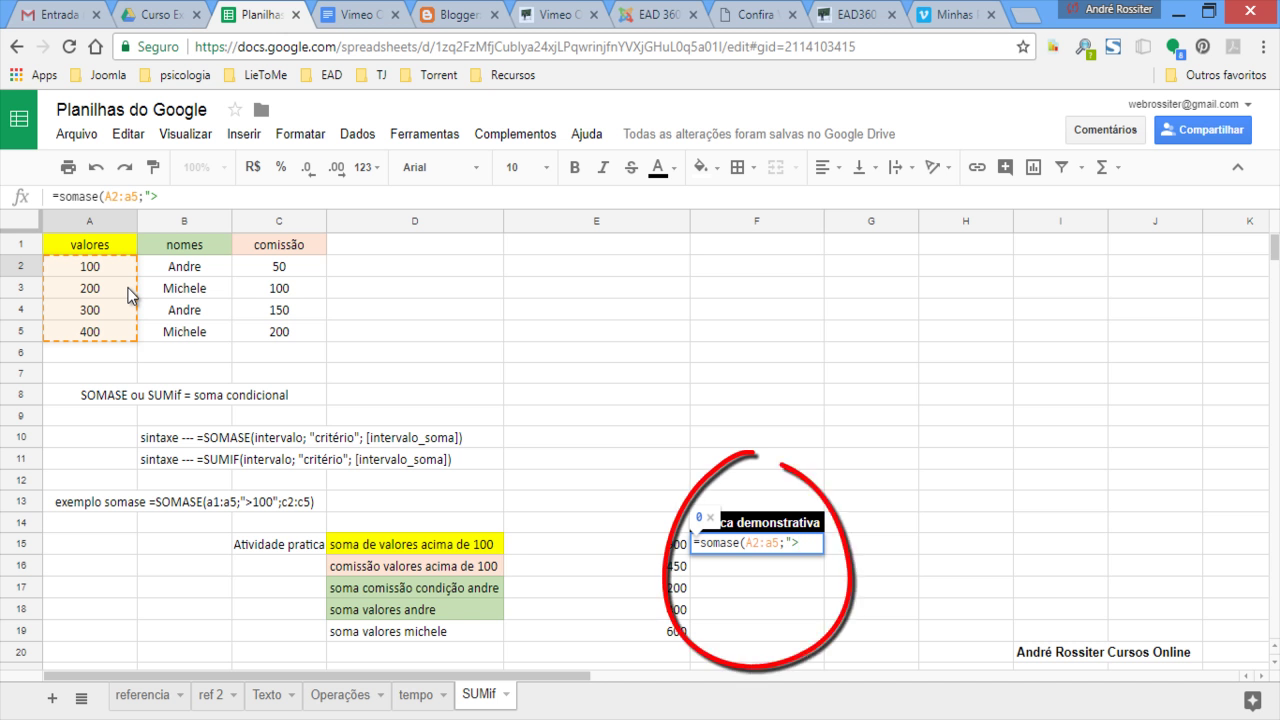
{"action": "type", "text": "100"}
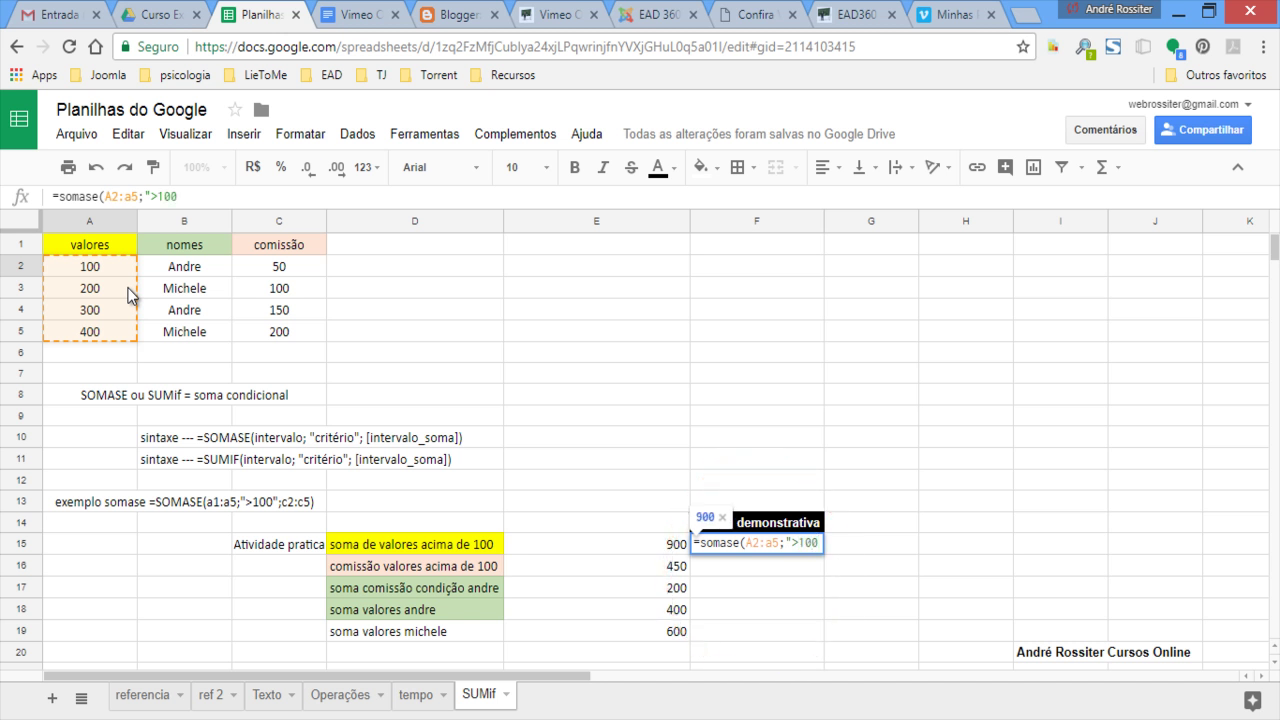
{"action": "type", "text": "\")"}
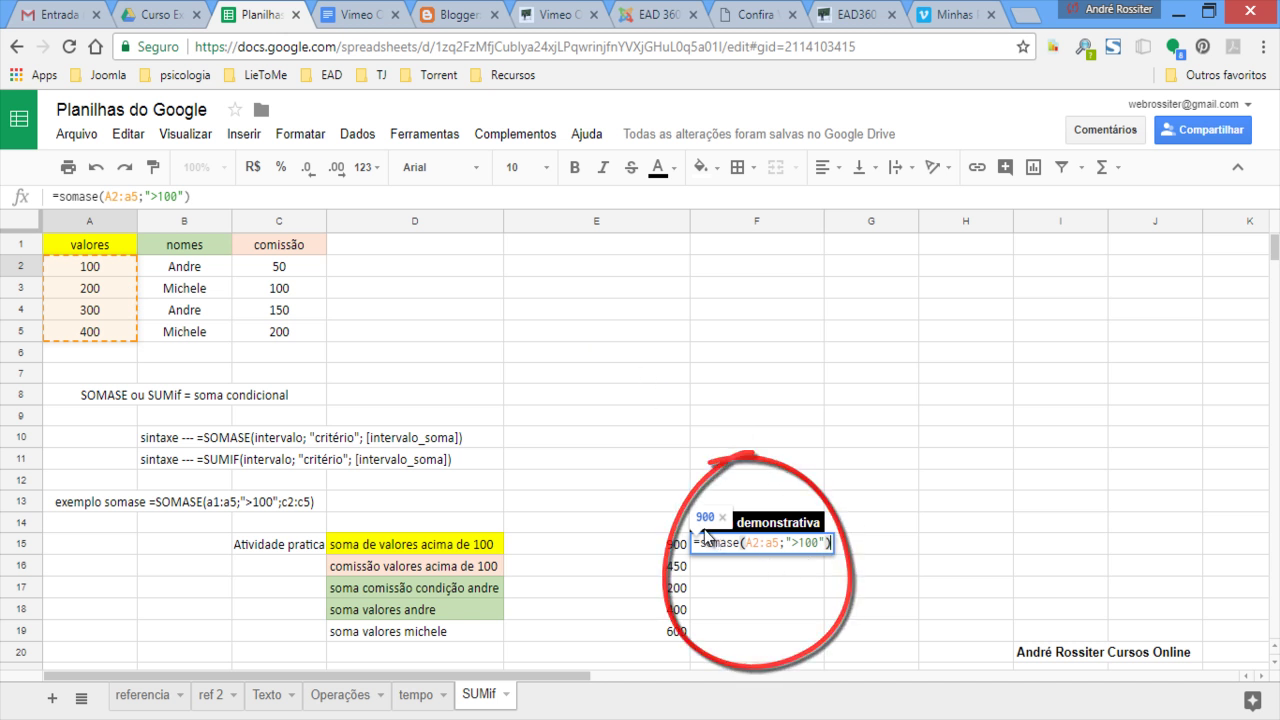
{"action": "key", "text": "Return"}
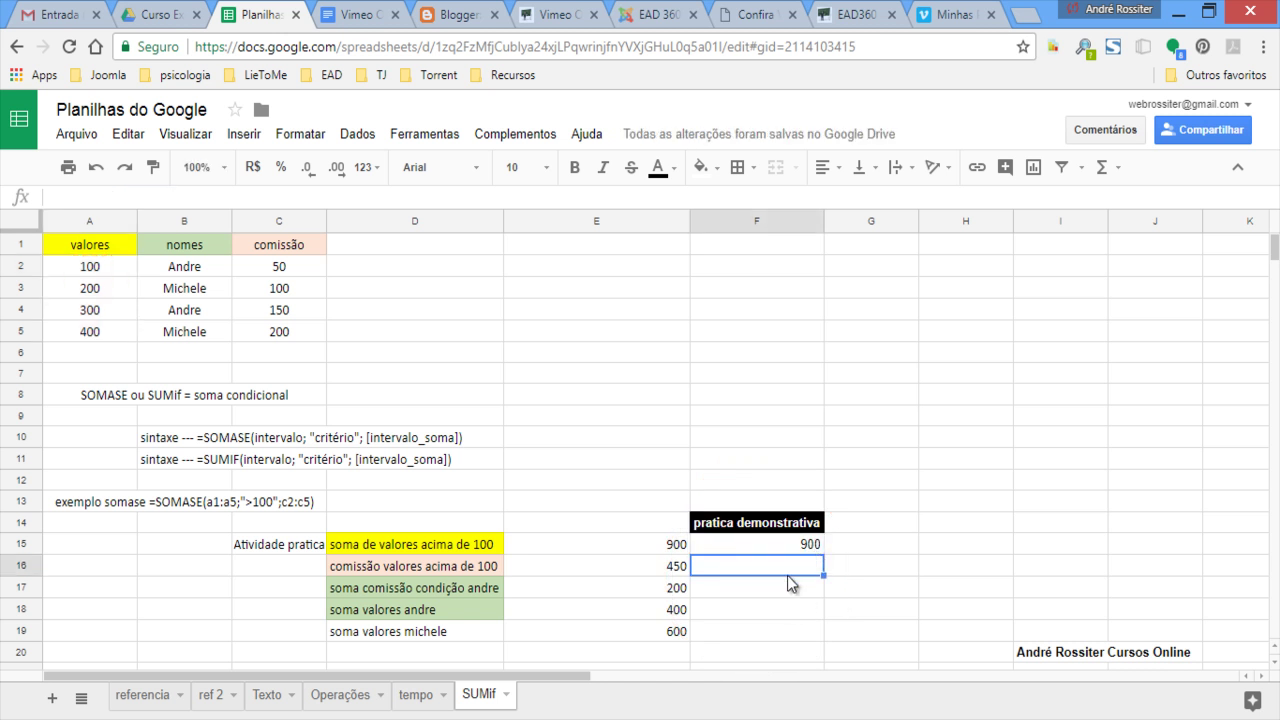
Step: Enter the formula =sumif(a2:a5;">100";c2:c5) in F16 to sum the commissions for values above 100
{"action": "left_click", "coordinate": [435, 567]}
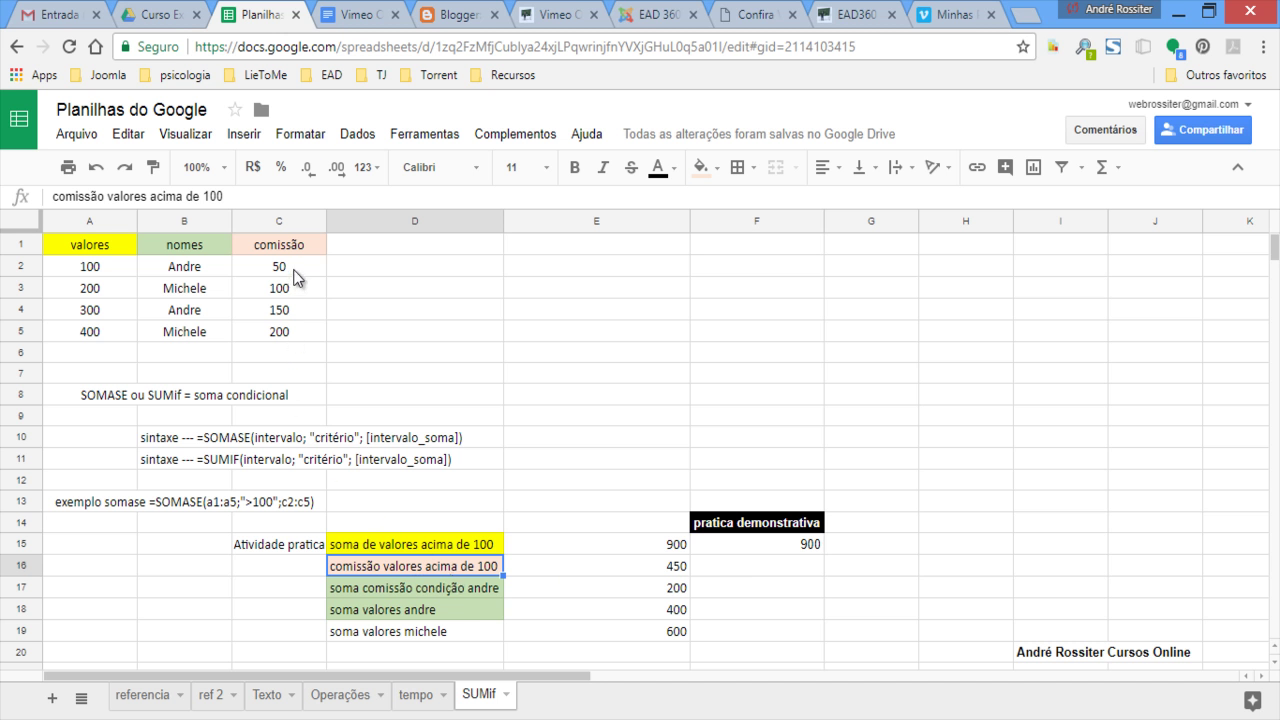
{"action": "left_click_drag", "start_coordinate": [297, 273], "coordinate": [296, 333]}
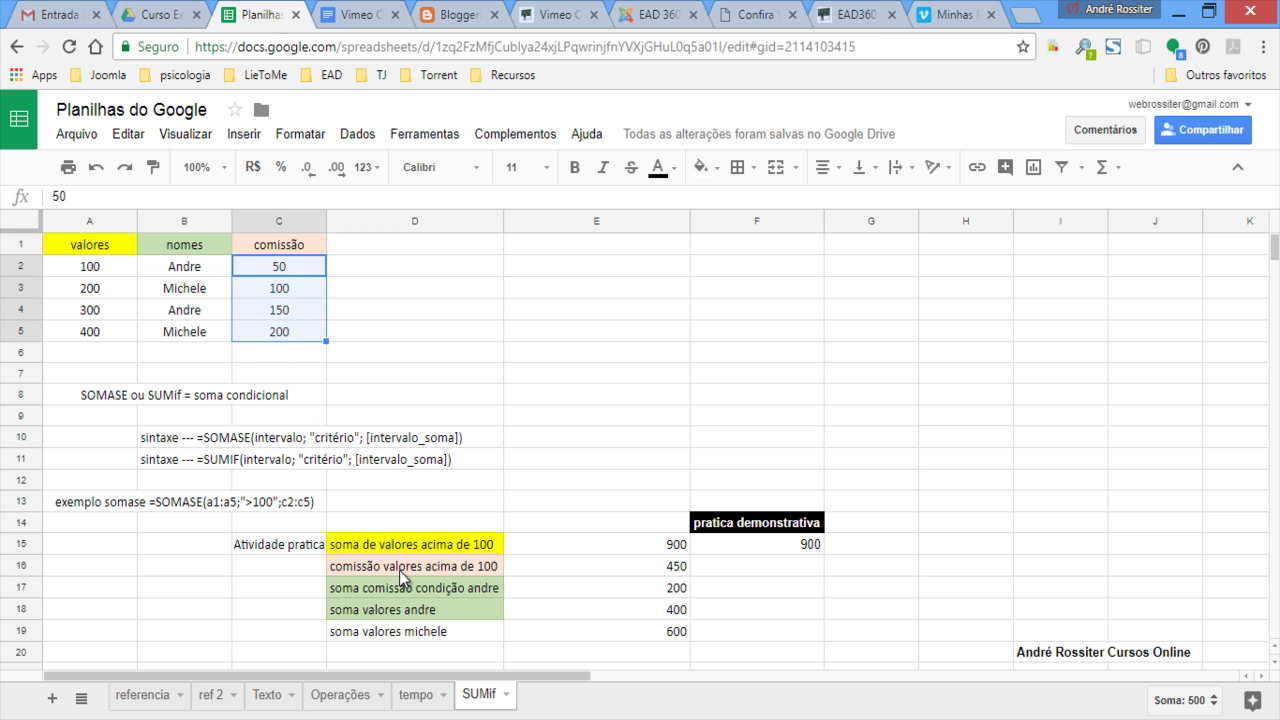
{"action": "left_click", "coordinate": [774, 564]}
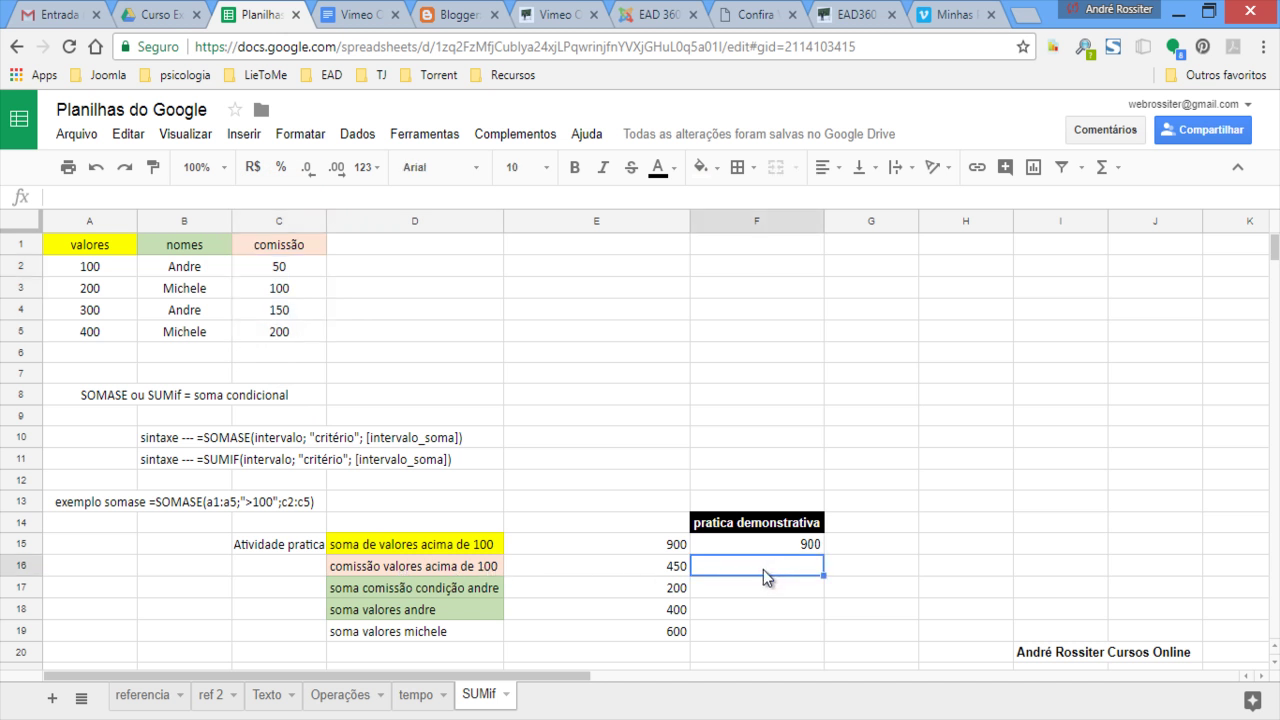
{"action": "type", "text": "="}
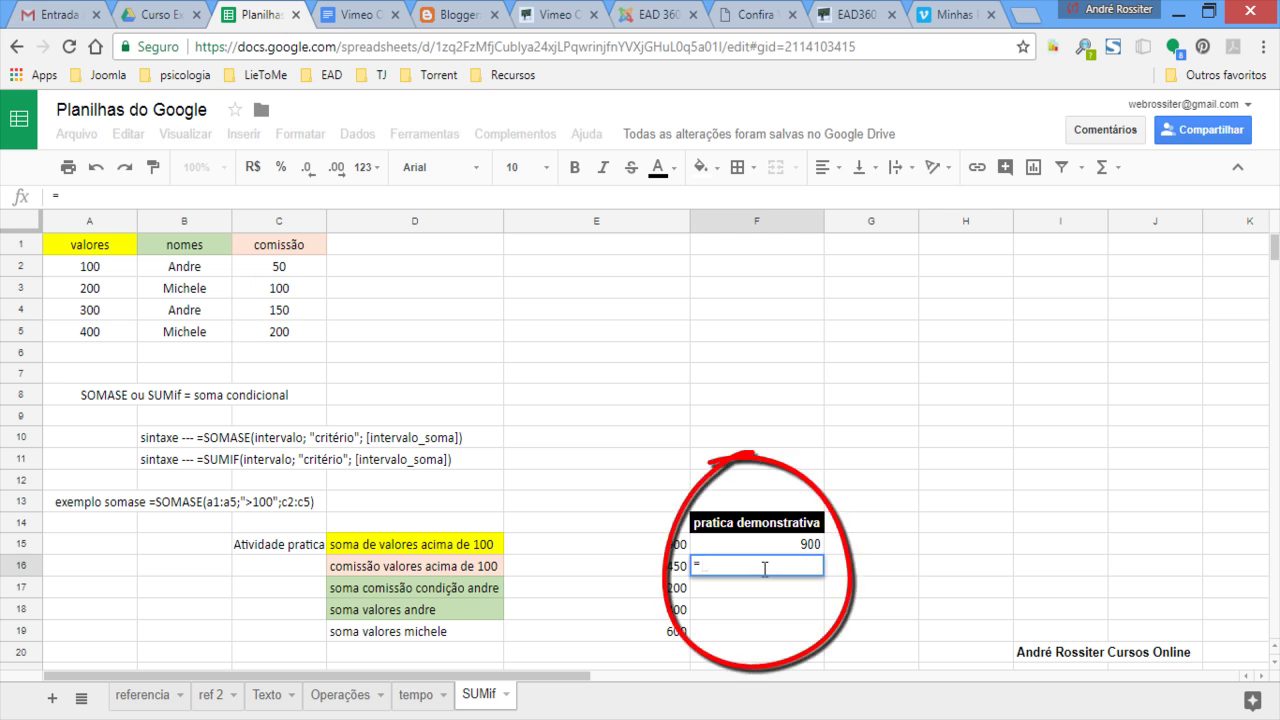
{"action": "type", "text": "sumif"}
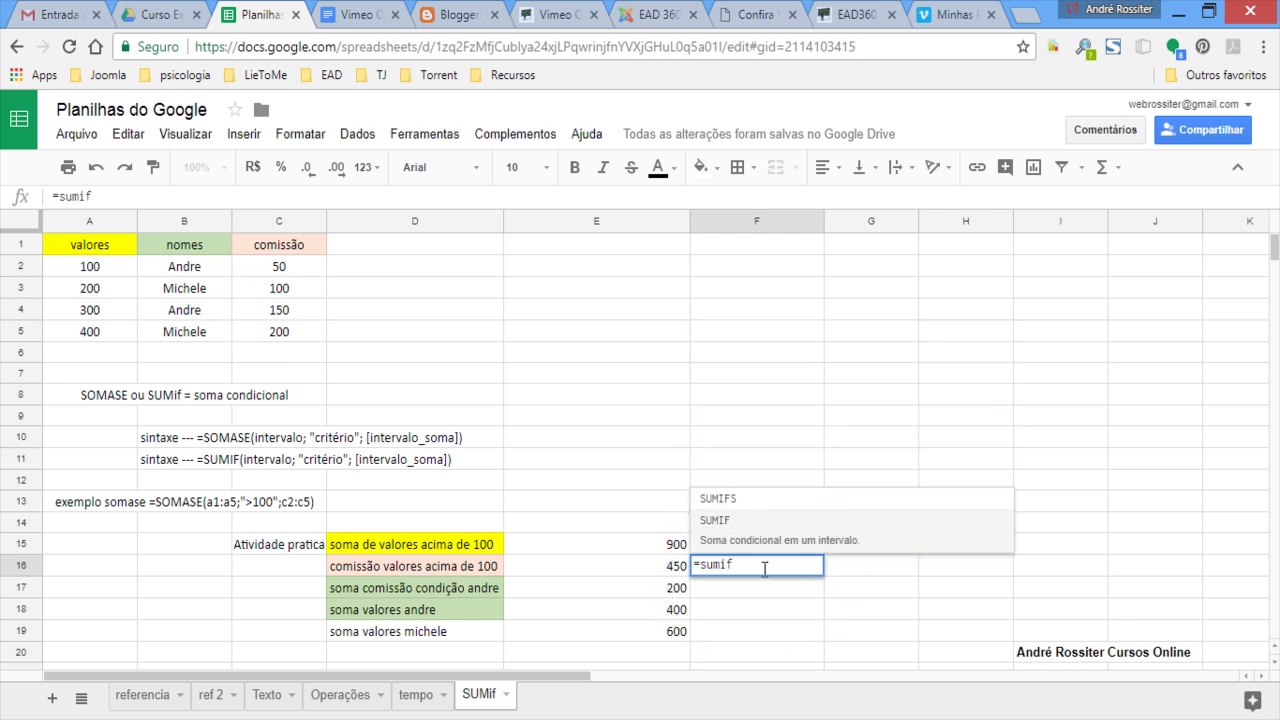
{"action": "type", "text": "("}
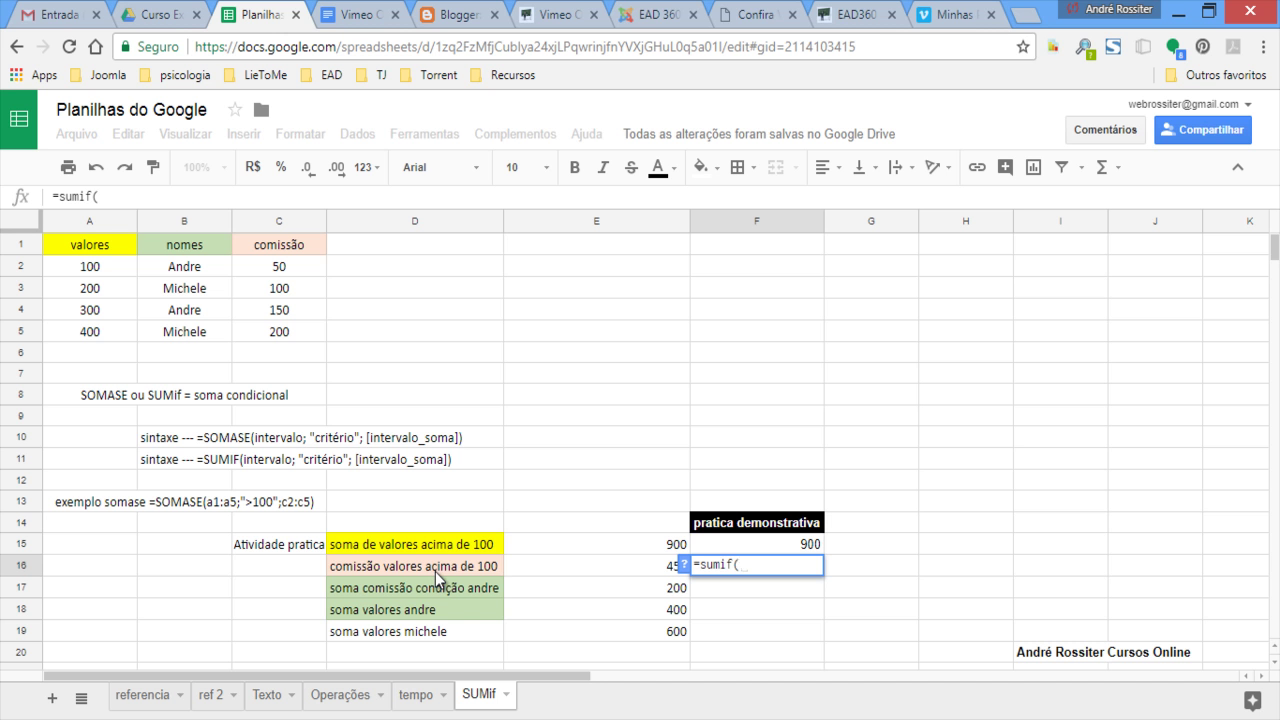
{"action": "type", "text": "a2:"}
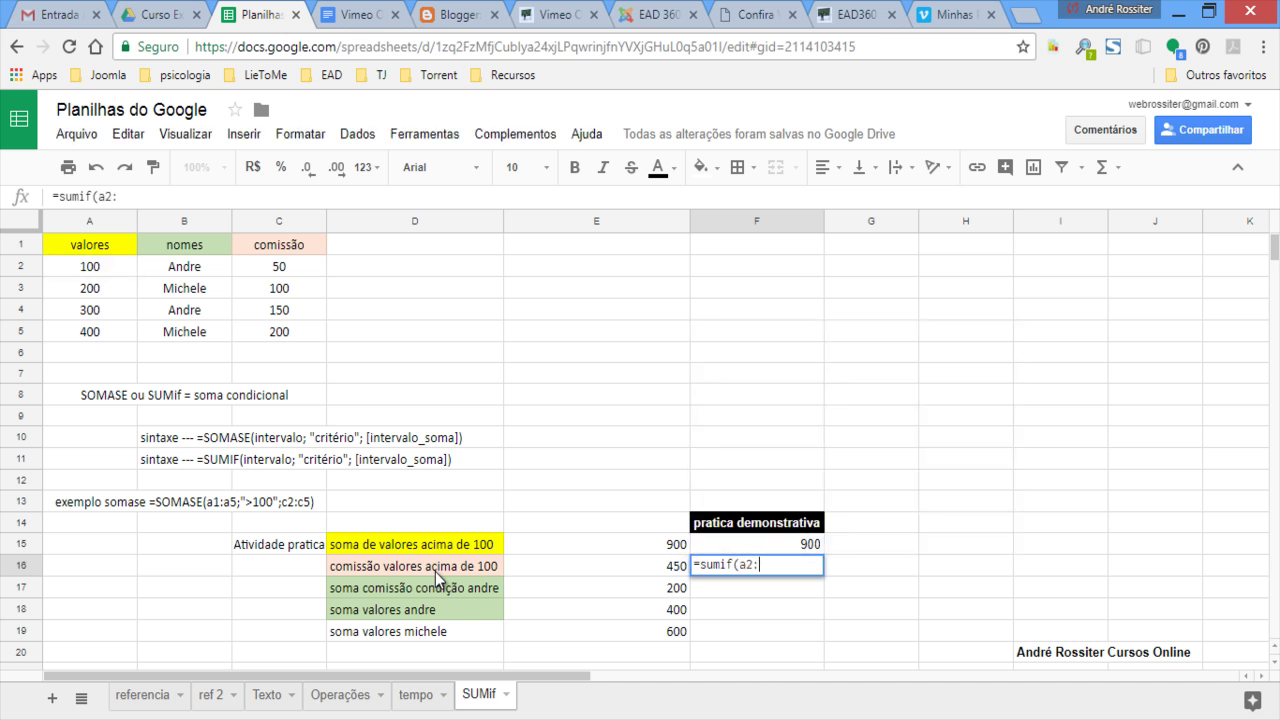
{"action": "type", "text": "a5"}
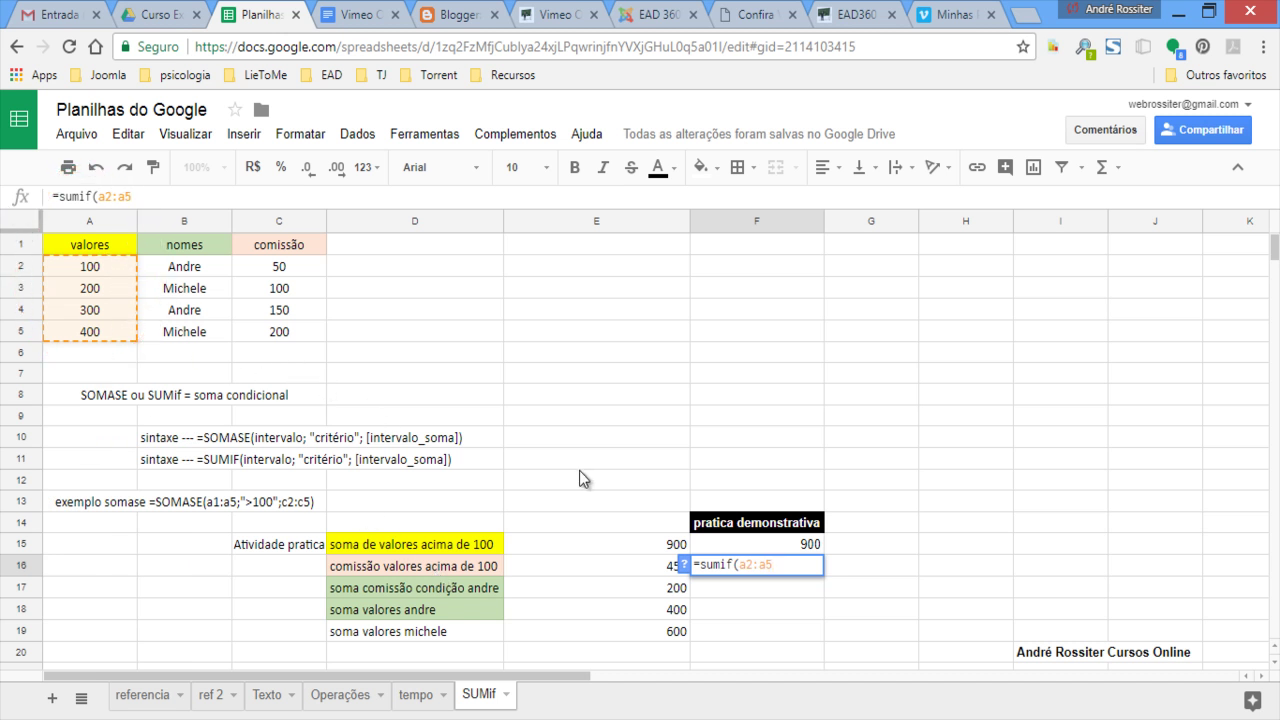
{"action": "type", "text": ";"}
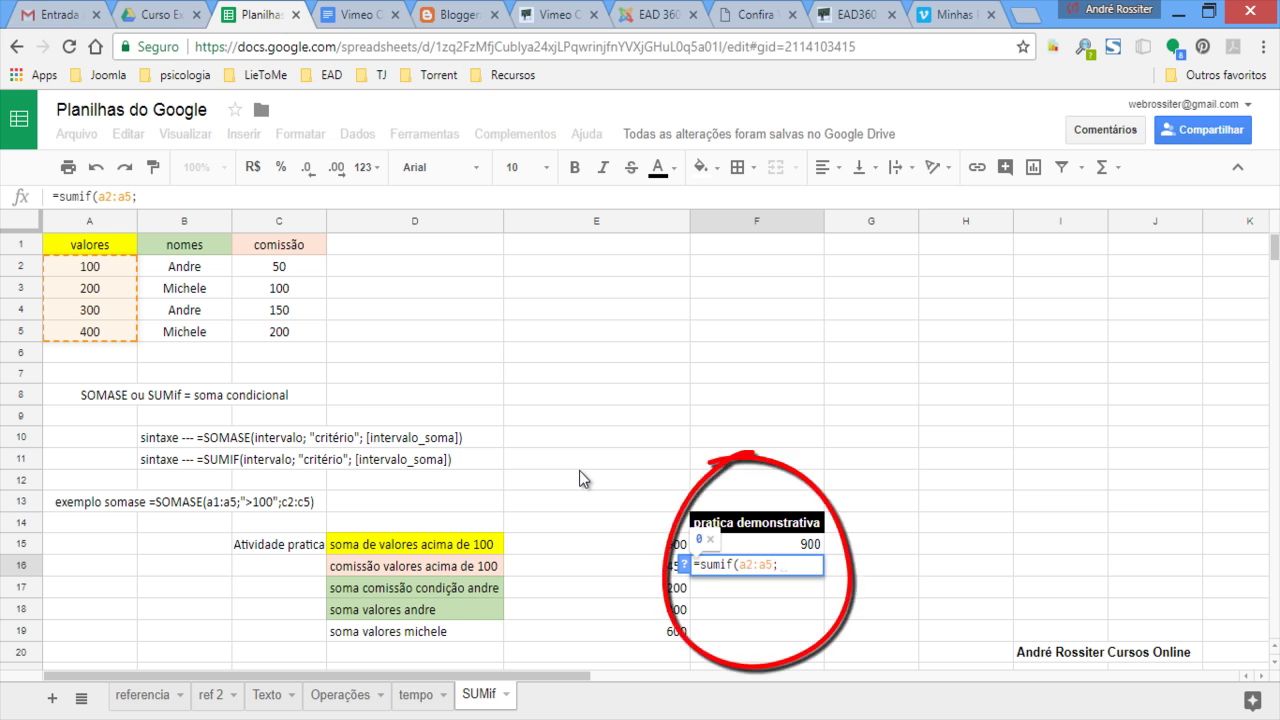
{"action": "type", "text": "\""}
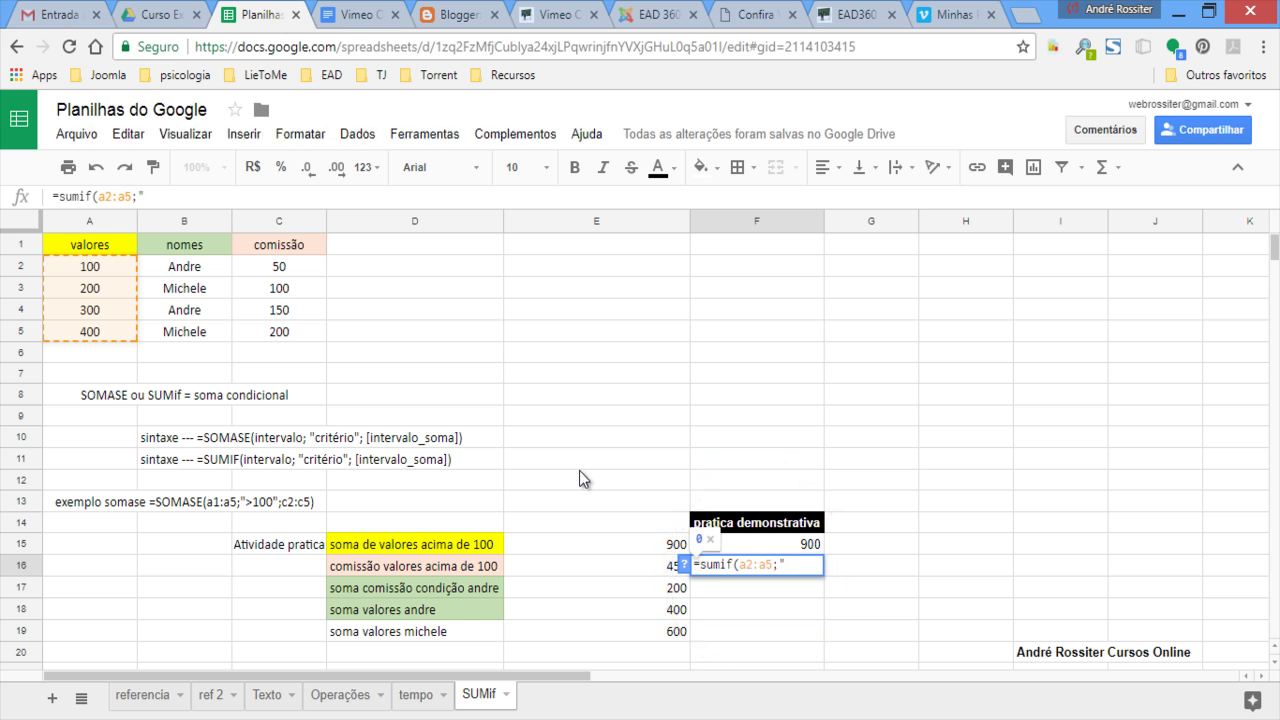
{"action": "type", "text": ">100\";"}
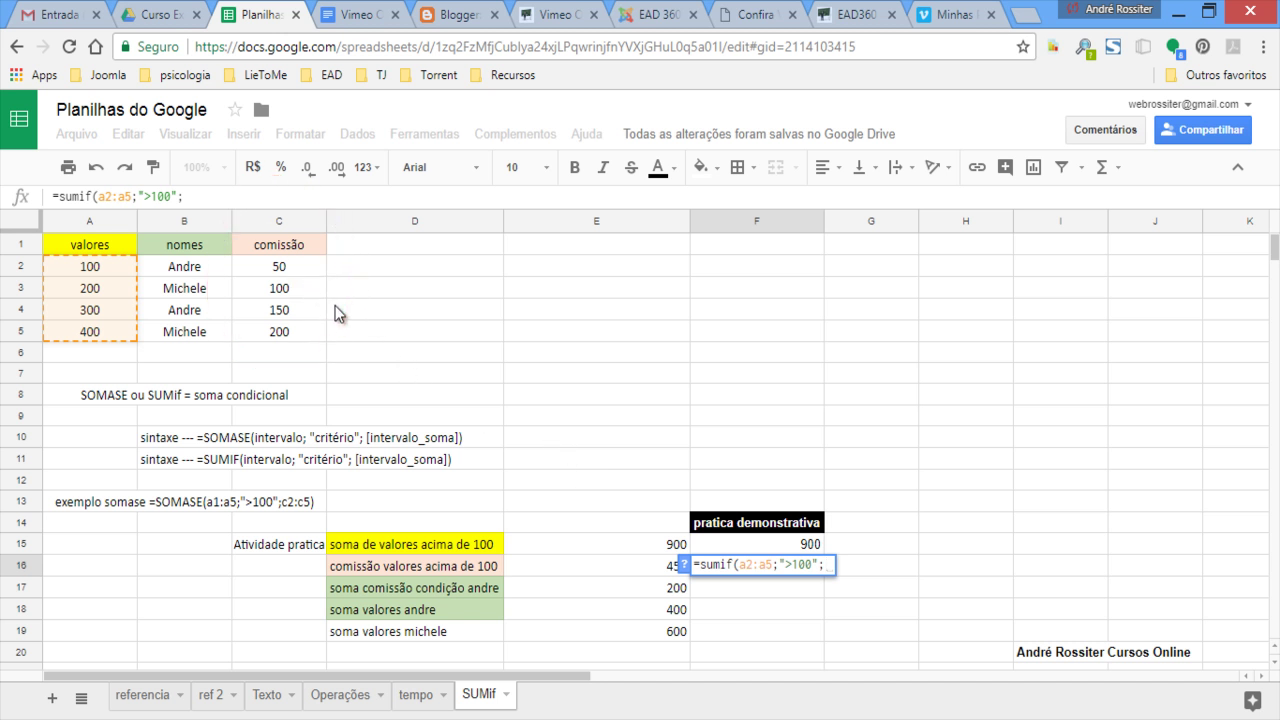
{"action": "type", "text": "c2"}
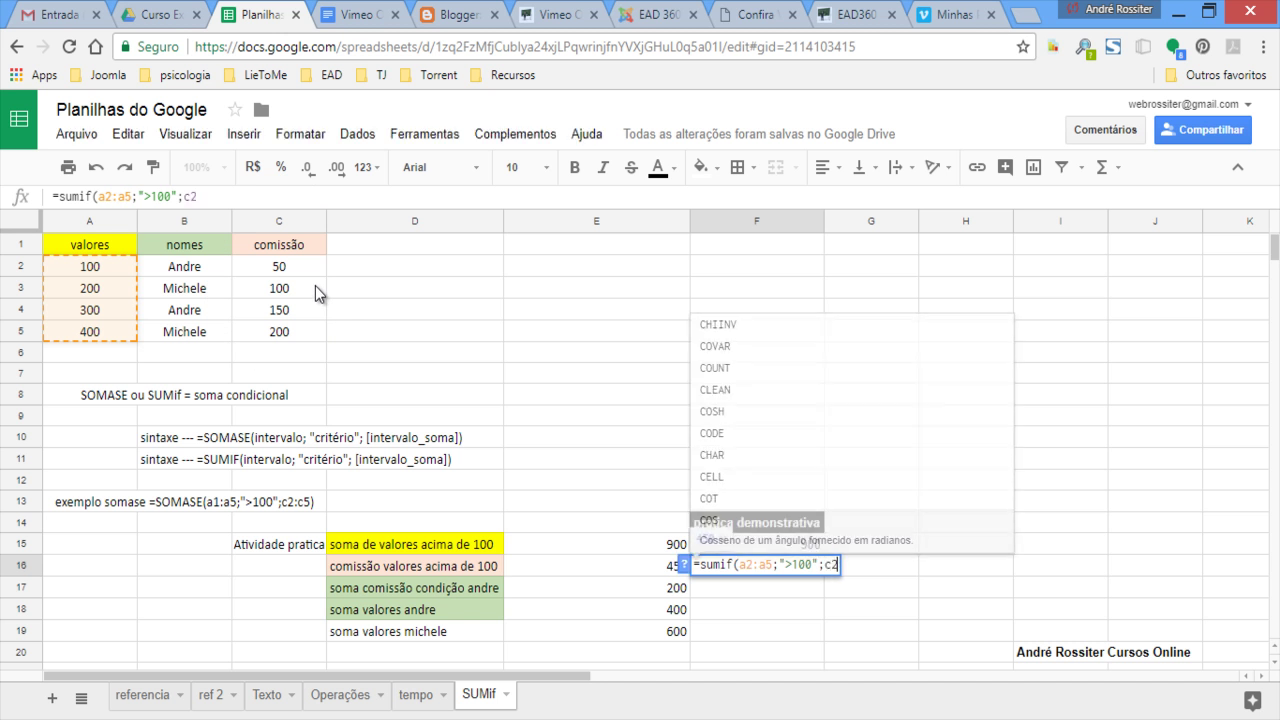
{"action": "type", "text": ":"}
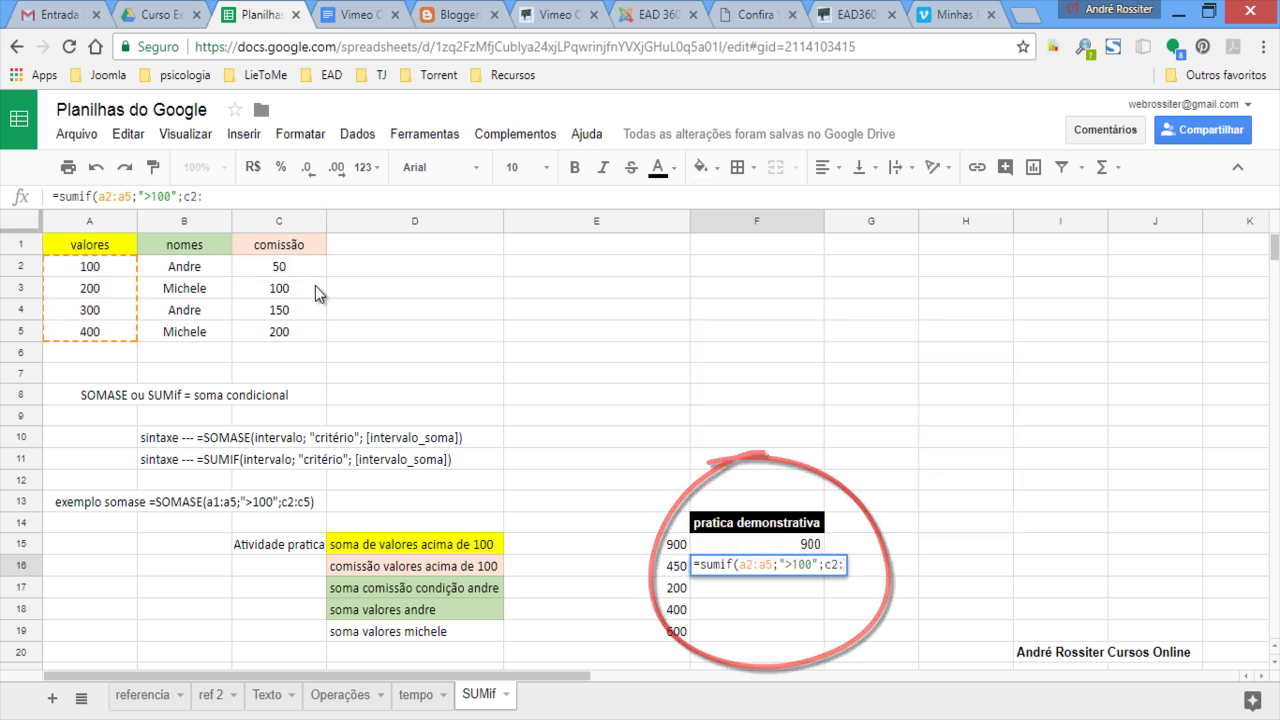
{"action": "type", "text": "c5"}
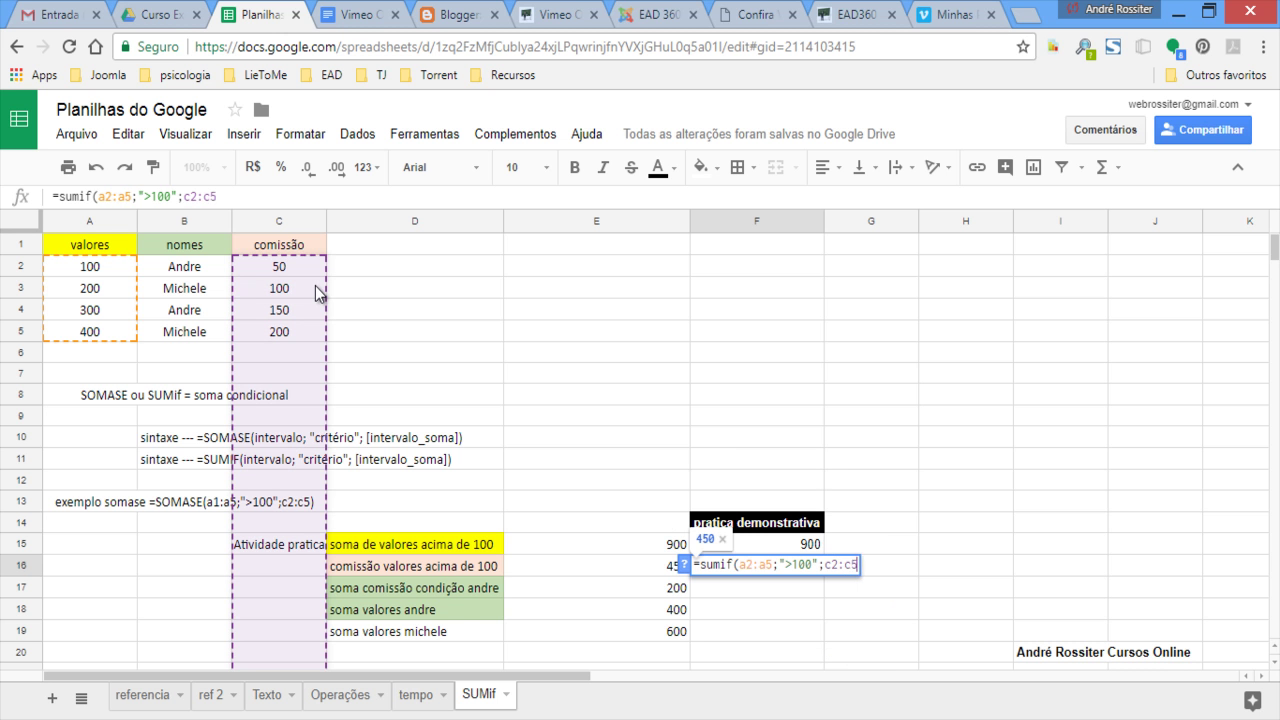
{"action": "type", "text": ")"}
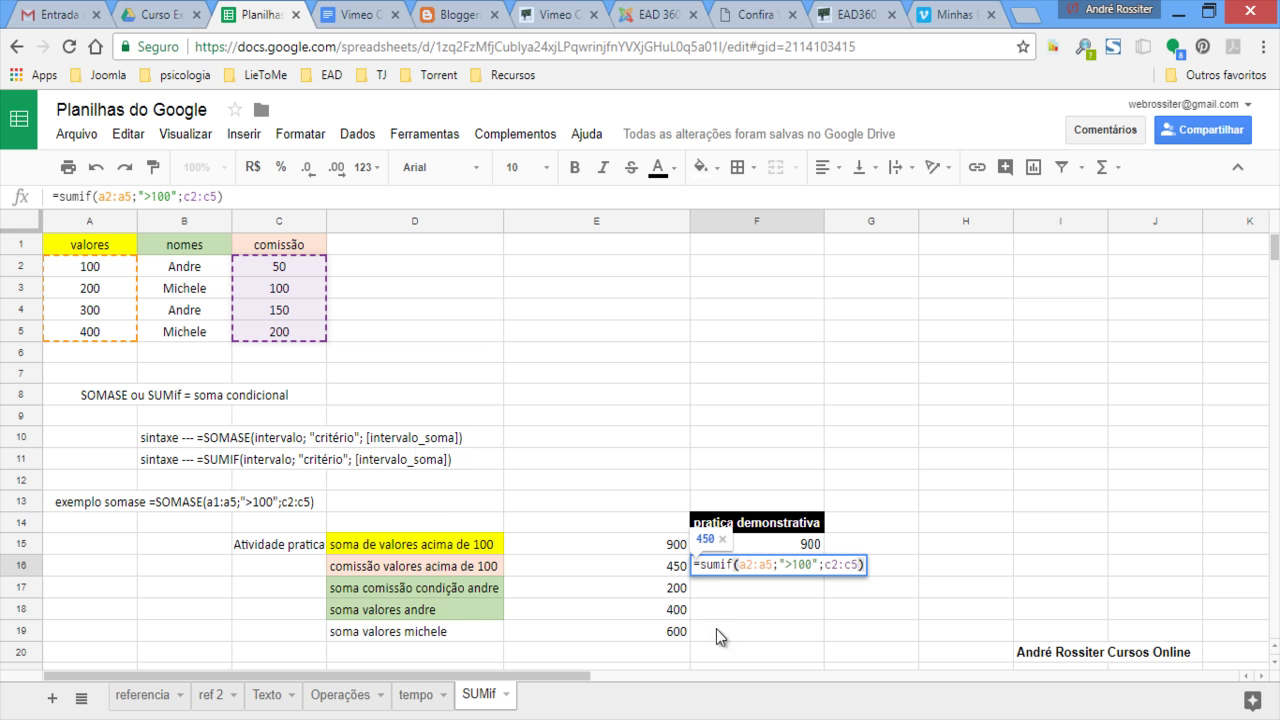
{"action": "key", "text": "Return"}
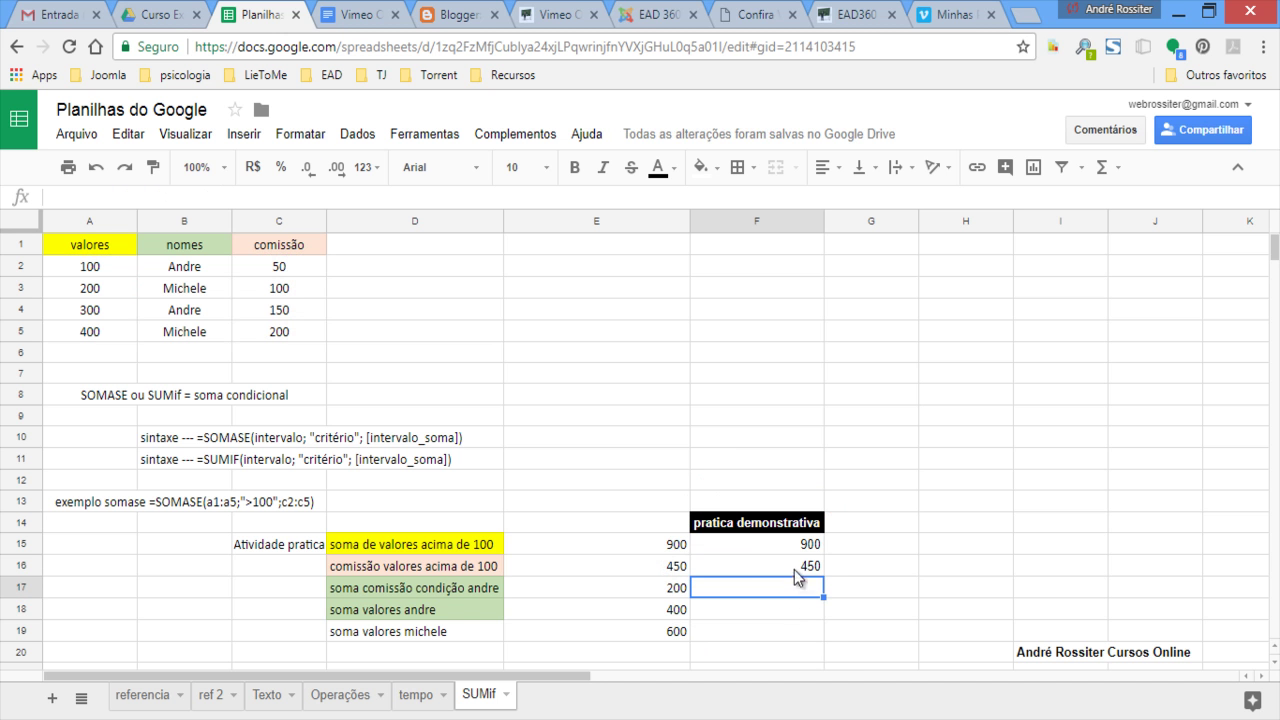
Step: Enter a SUMIF formula in F17 that sums commissions c2:c5 where names in b2:b5 match the name in the D17 activity
{"action": "left_click", "coordinate": [794, 569]}
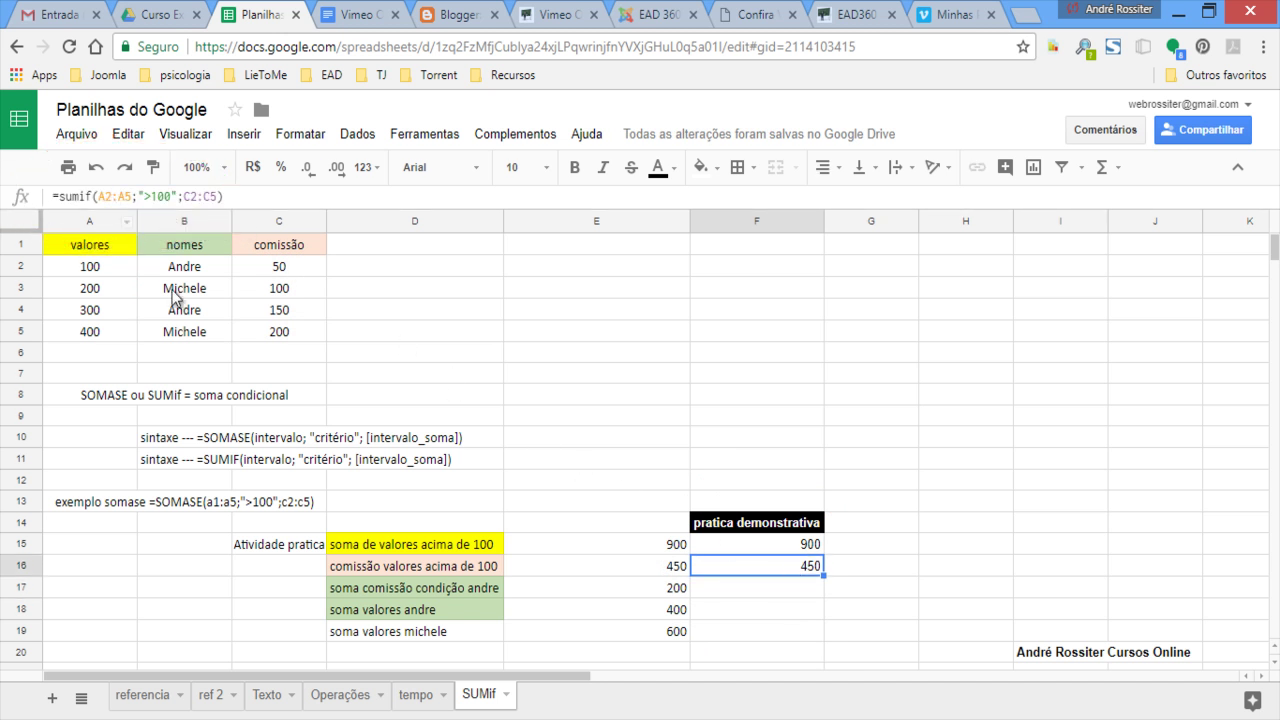
{"action": "left_click", "coordinate": [444, 597]}
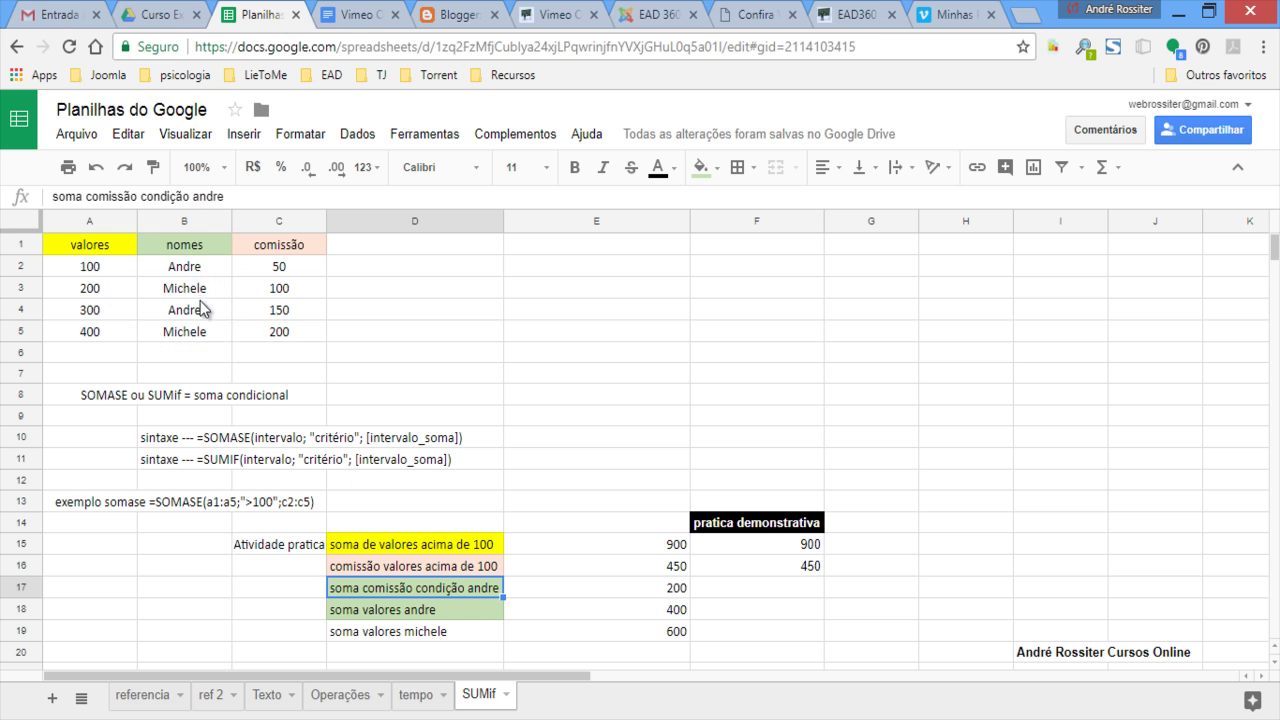
{"action": "left_click", "coordinate": [780, 585]}
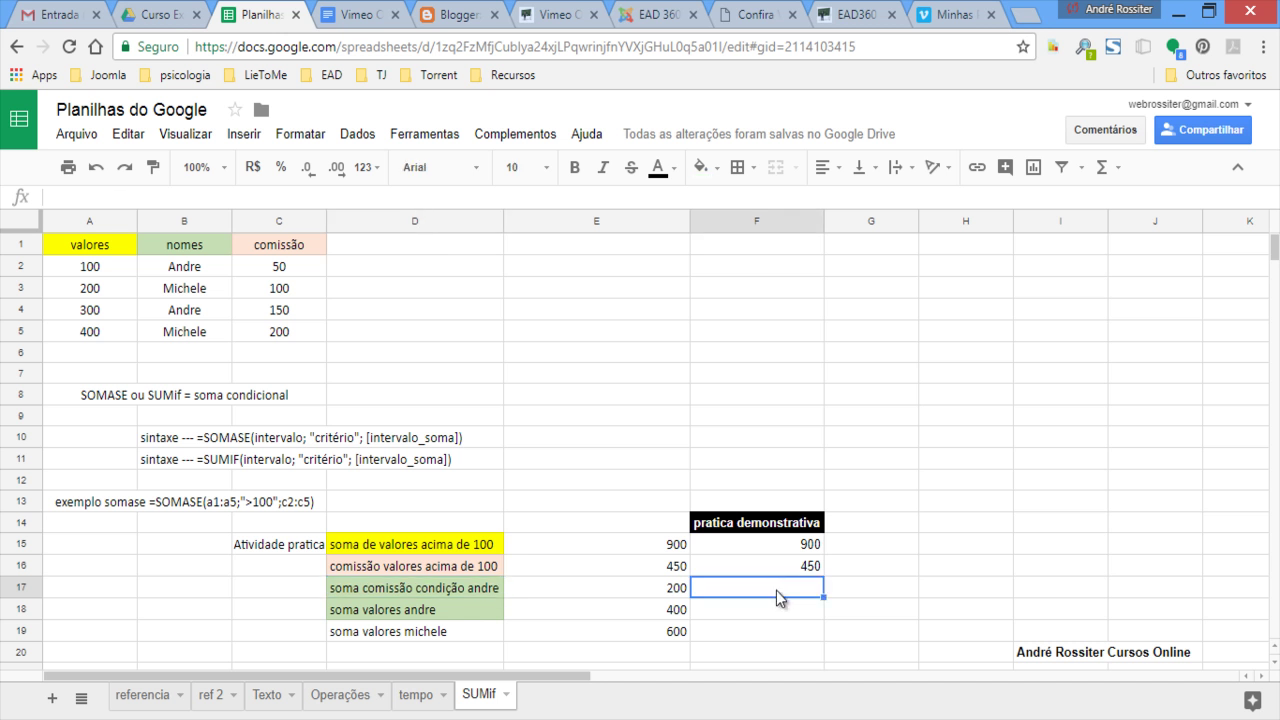
{"action": "type", "text": "="}
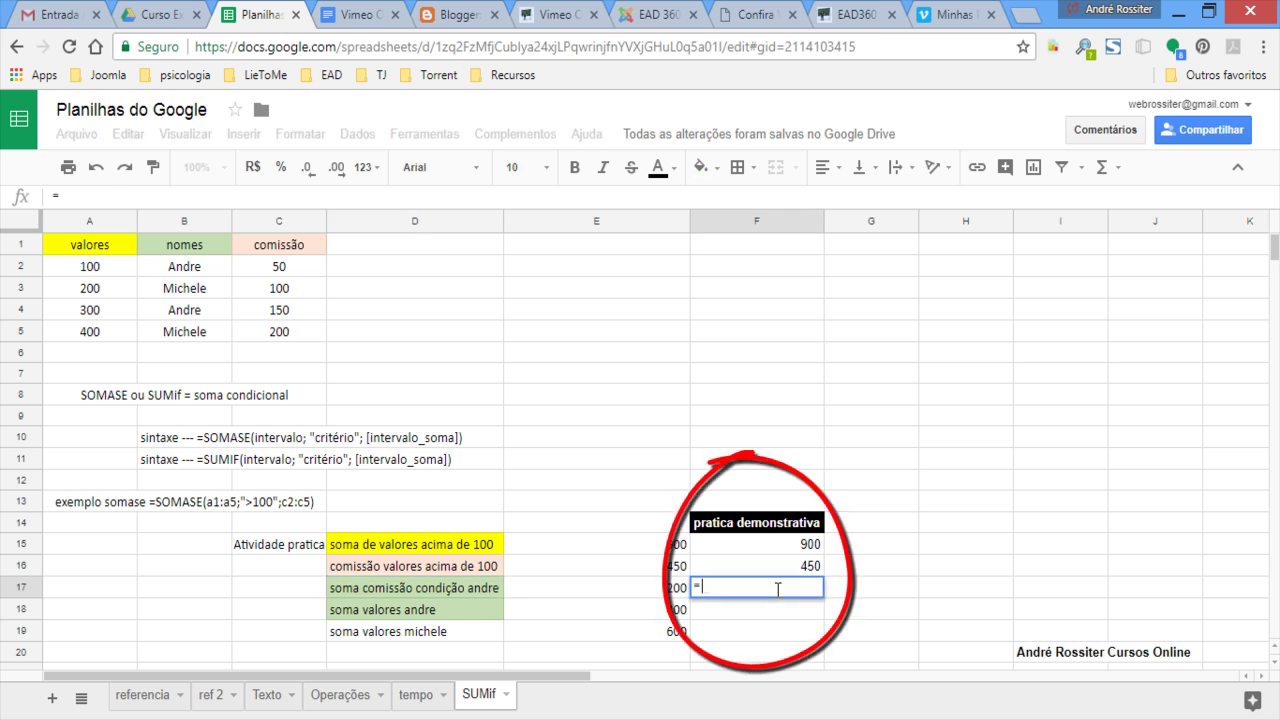
{"action": "type", "text": "sumif"}
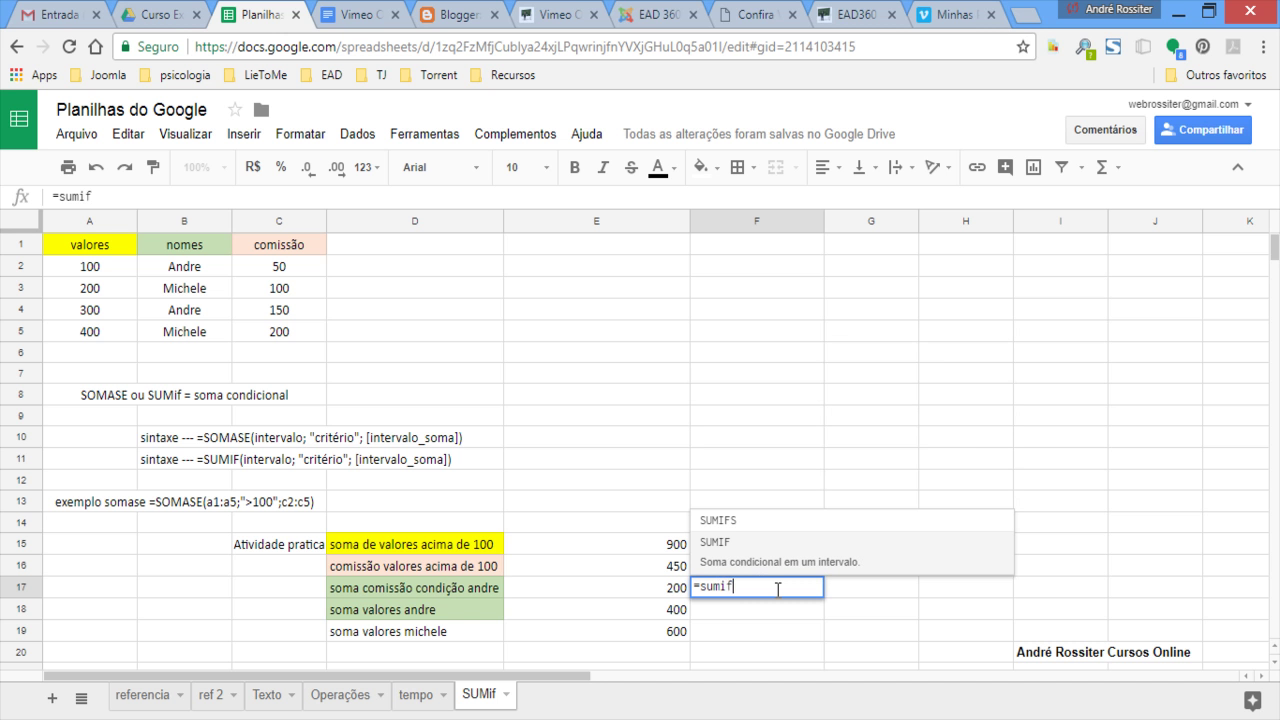
{"action": "type", "text": "("}
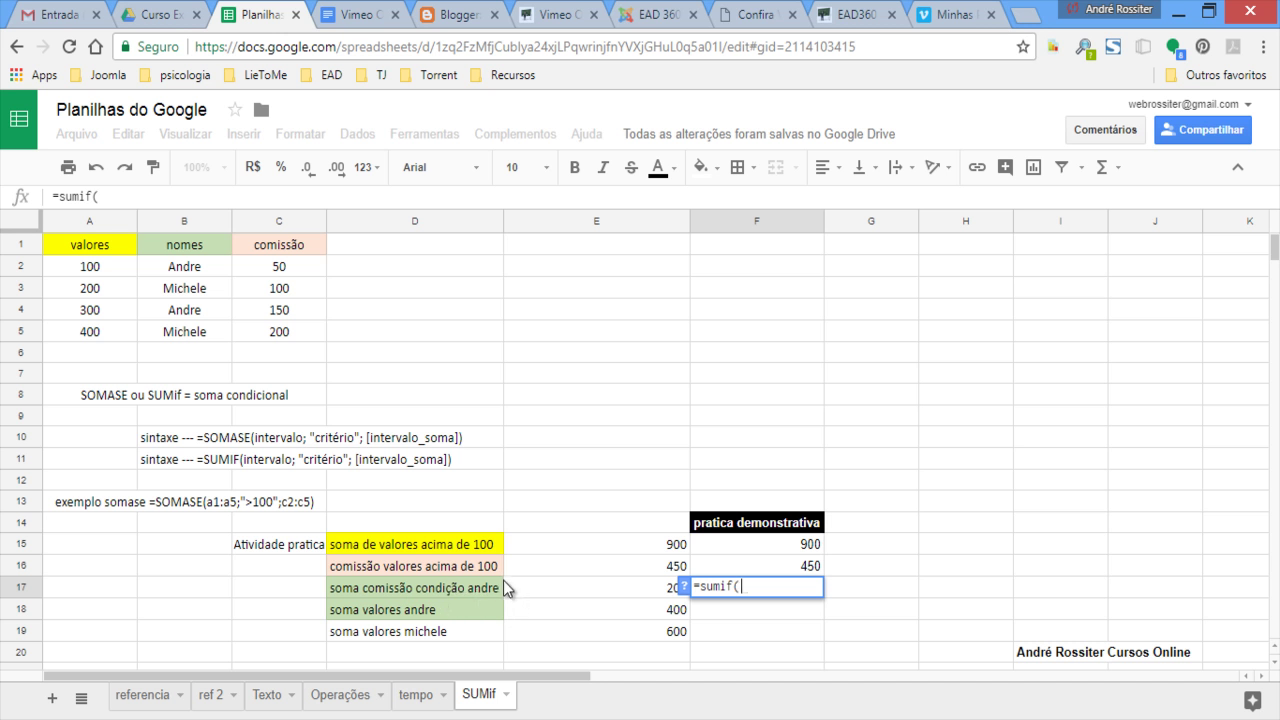
{"action": "type", "text": "b2"}
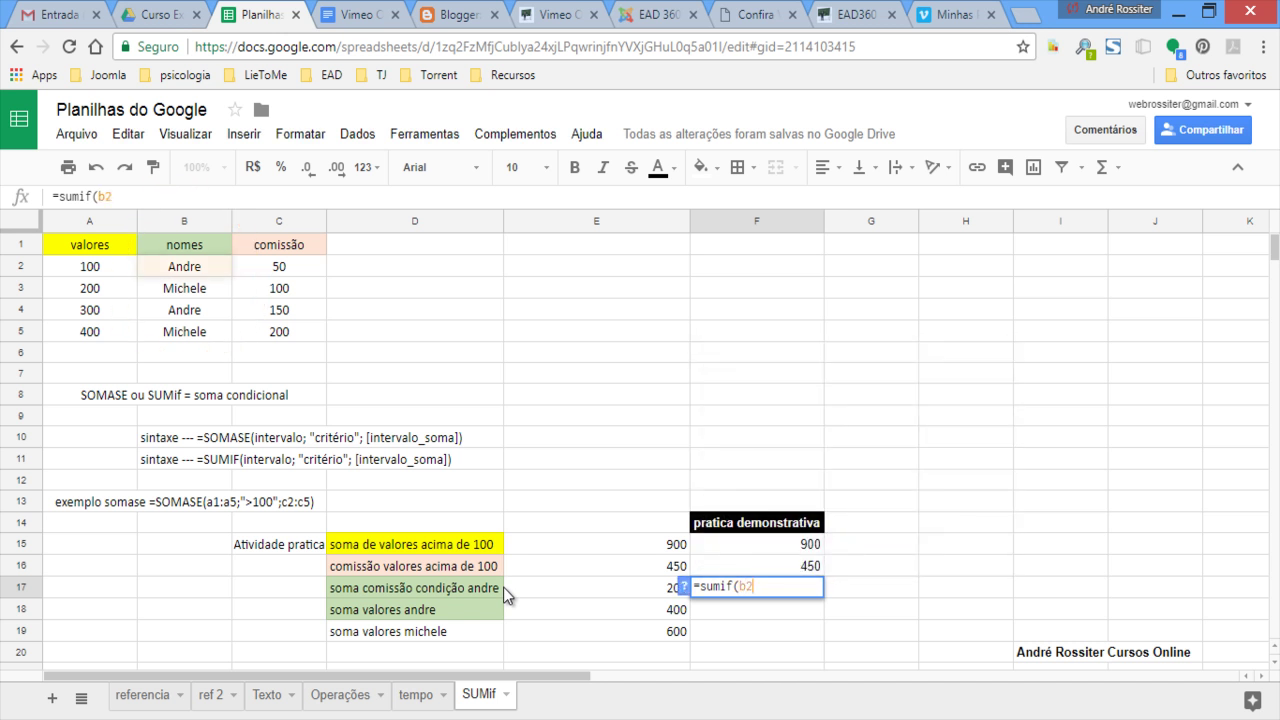
{"action": "type", "text": ":b"}
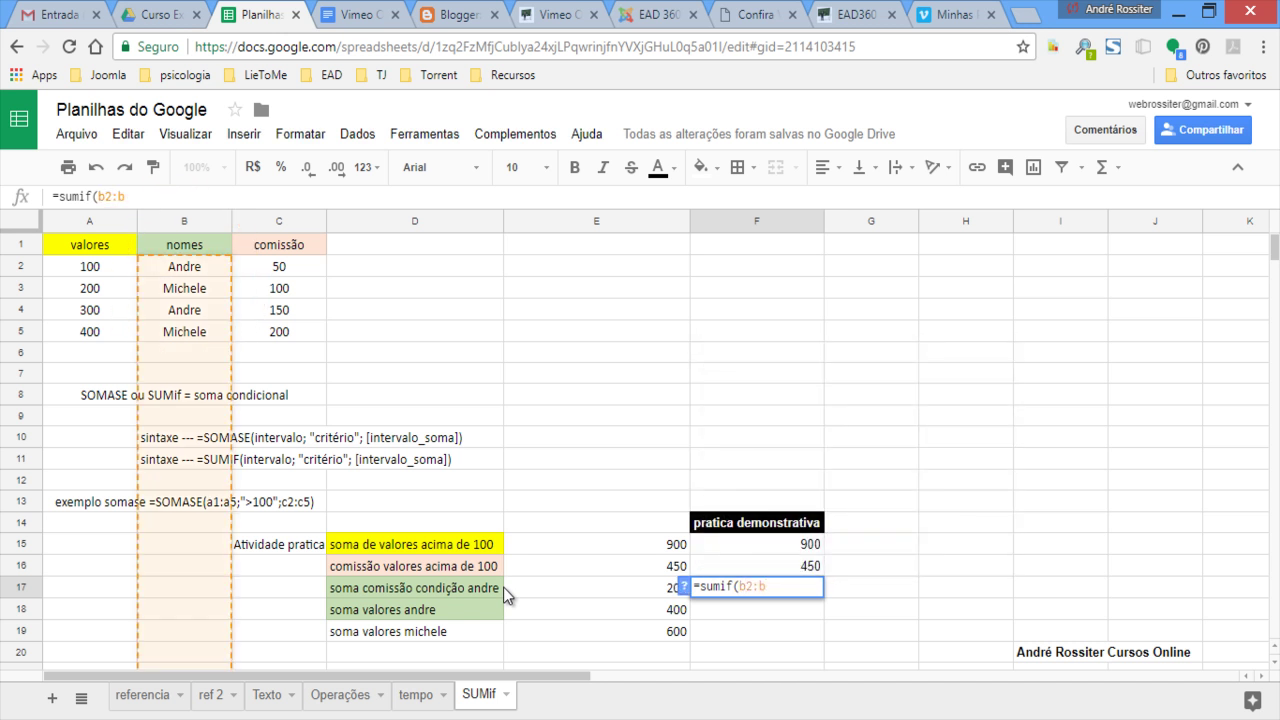
{"action": "type", "text": "5"}
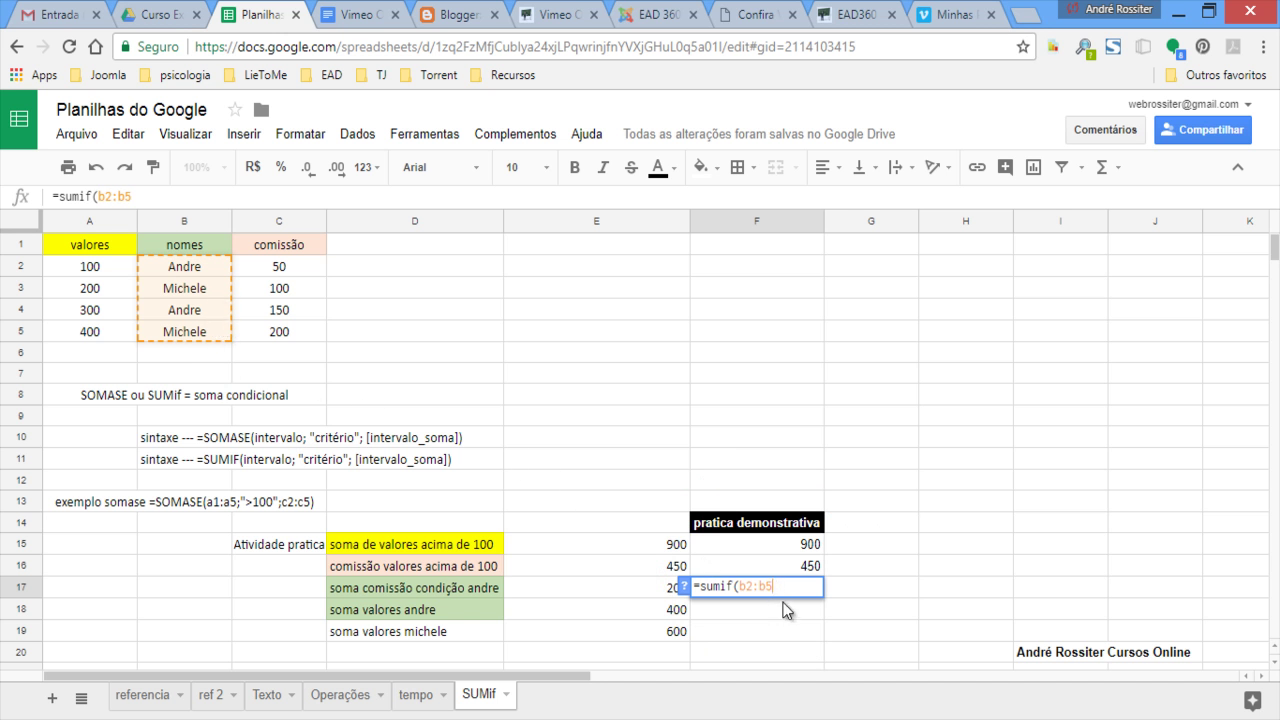
{"action": "type", "text": ";\""}
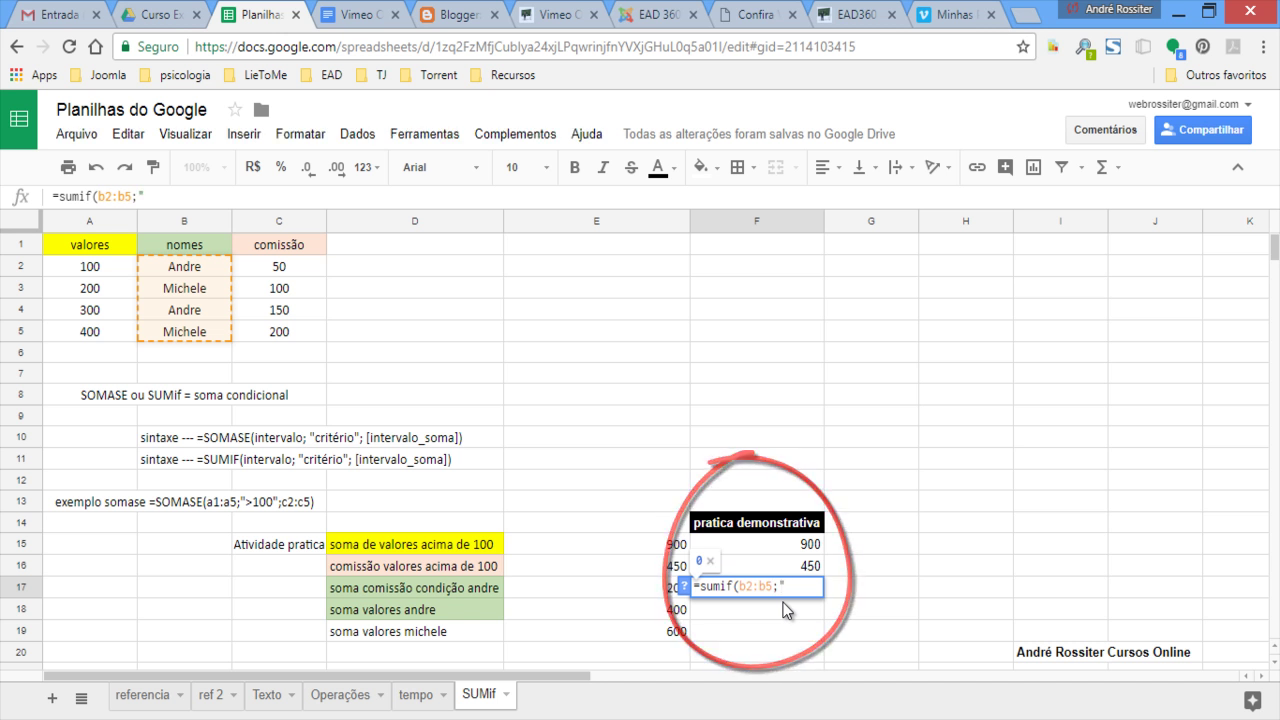
{"action": "type", "text": "Andre"}
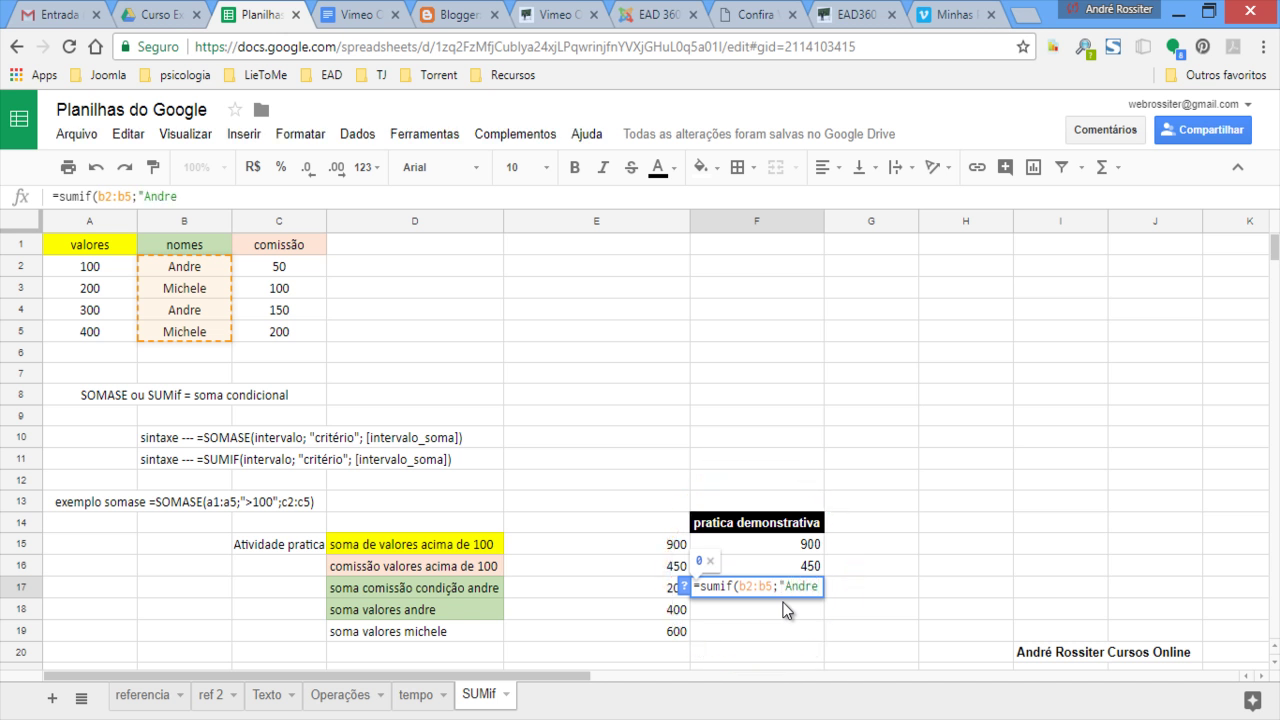
{"action": "type", "text": "\";"}
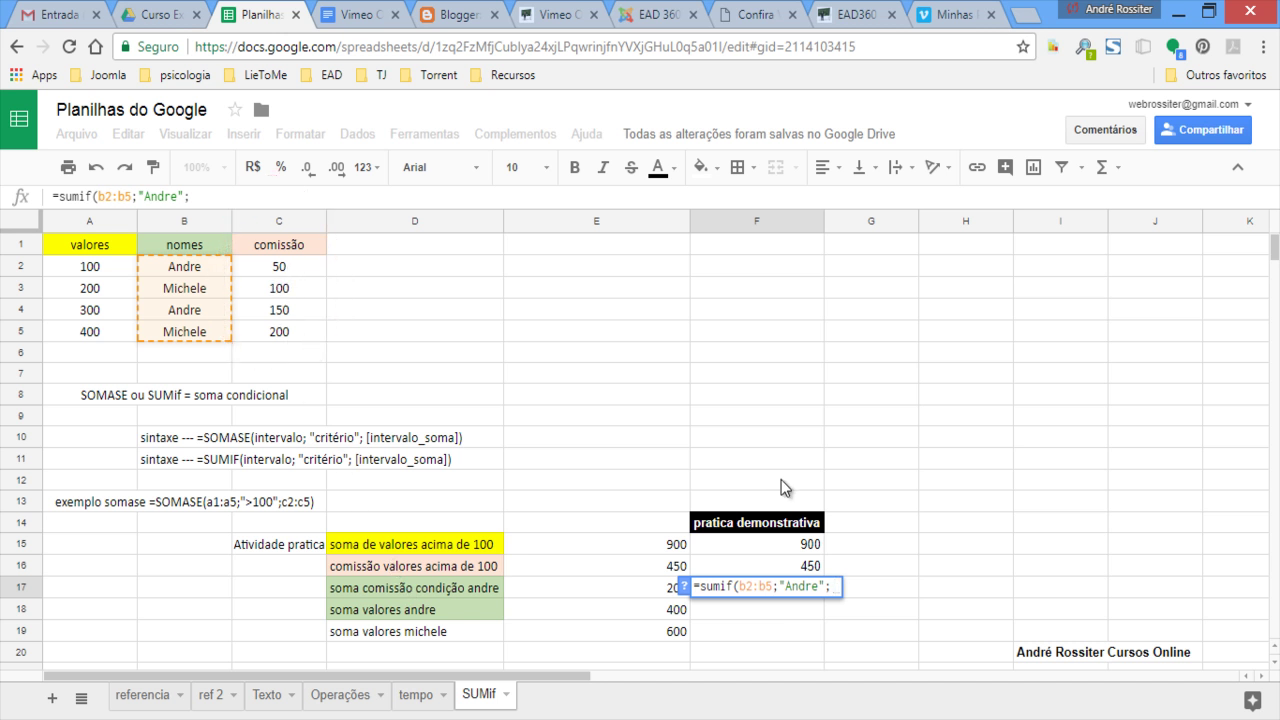
{"action": "type", "text": "c2:"}
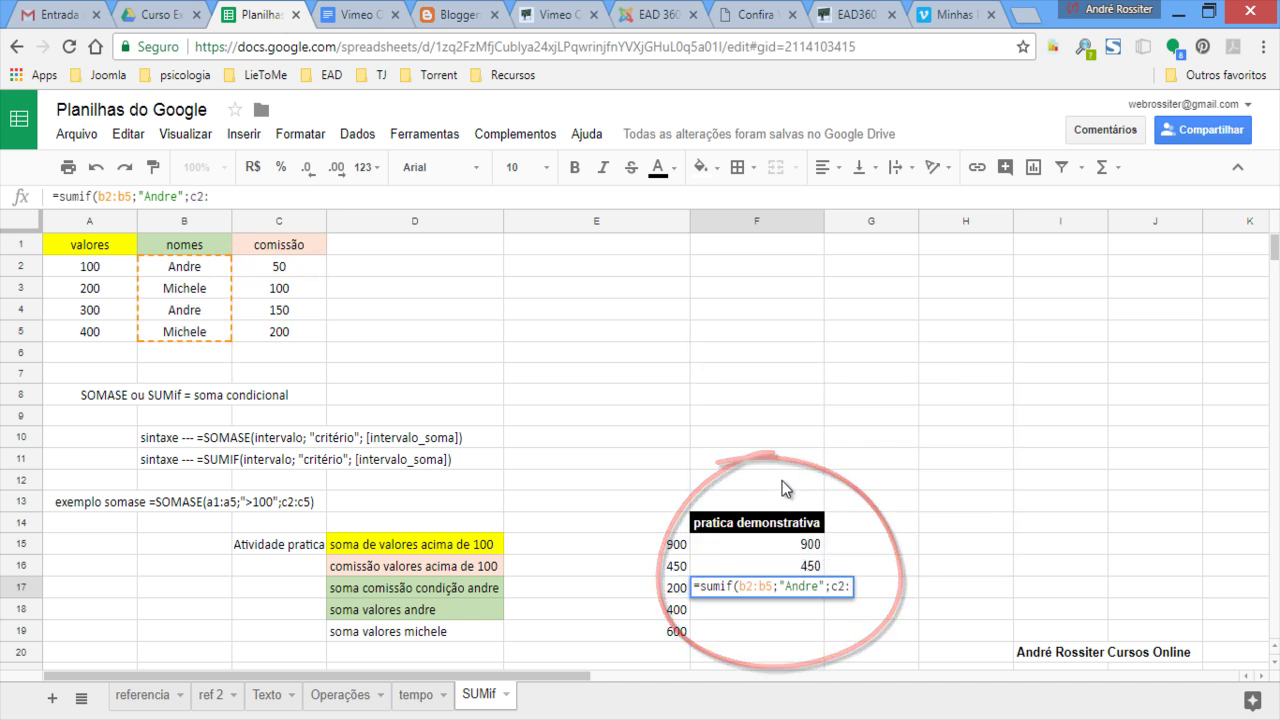
{"action": "type", "text": "c5"}
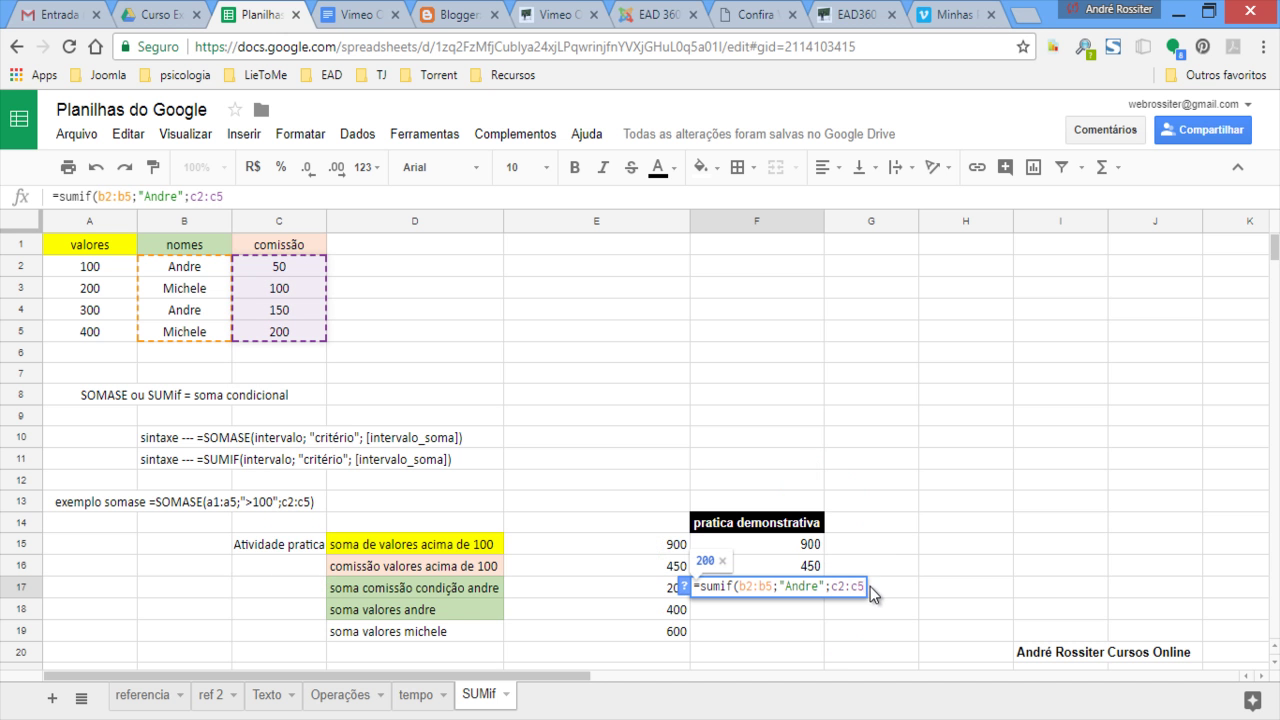
{"action": "type", "text": ")"}
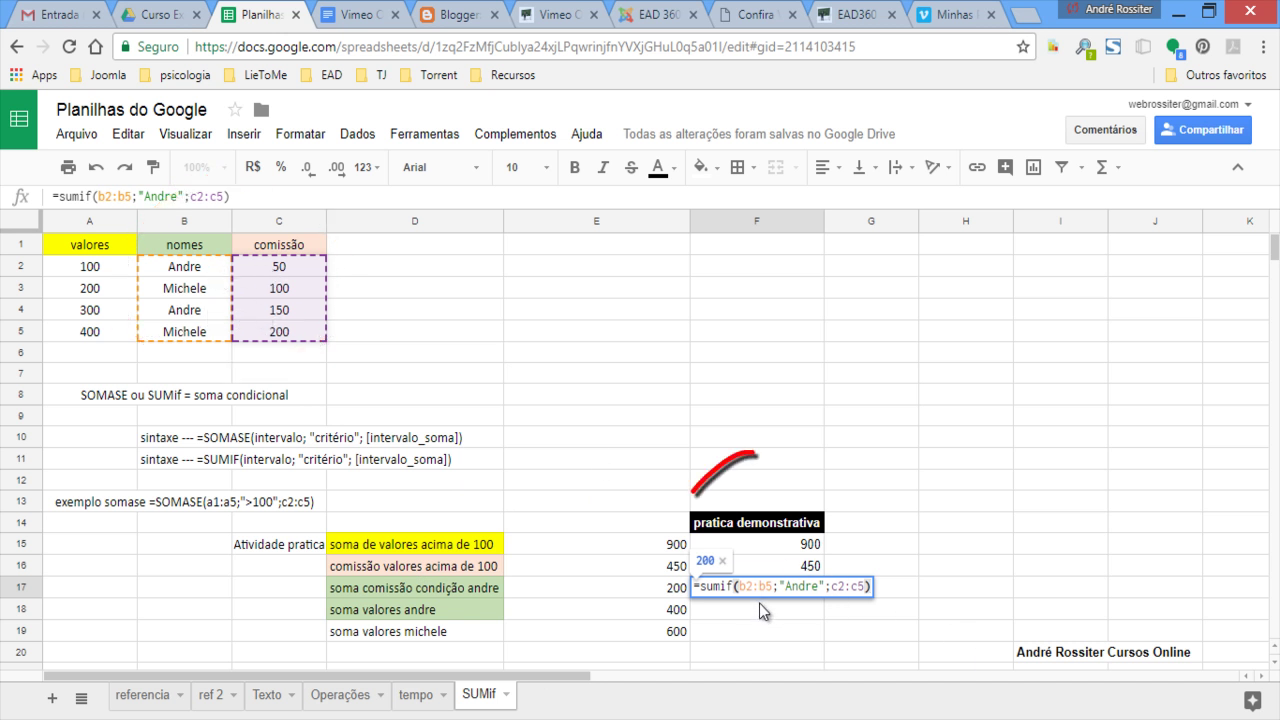
{"action": "key", "text": "Return"}
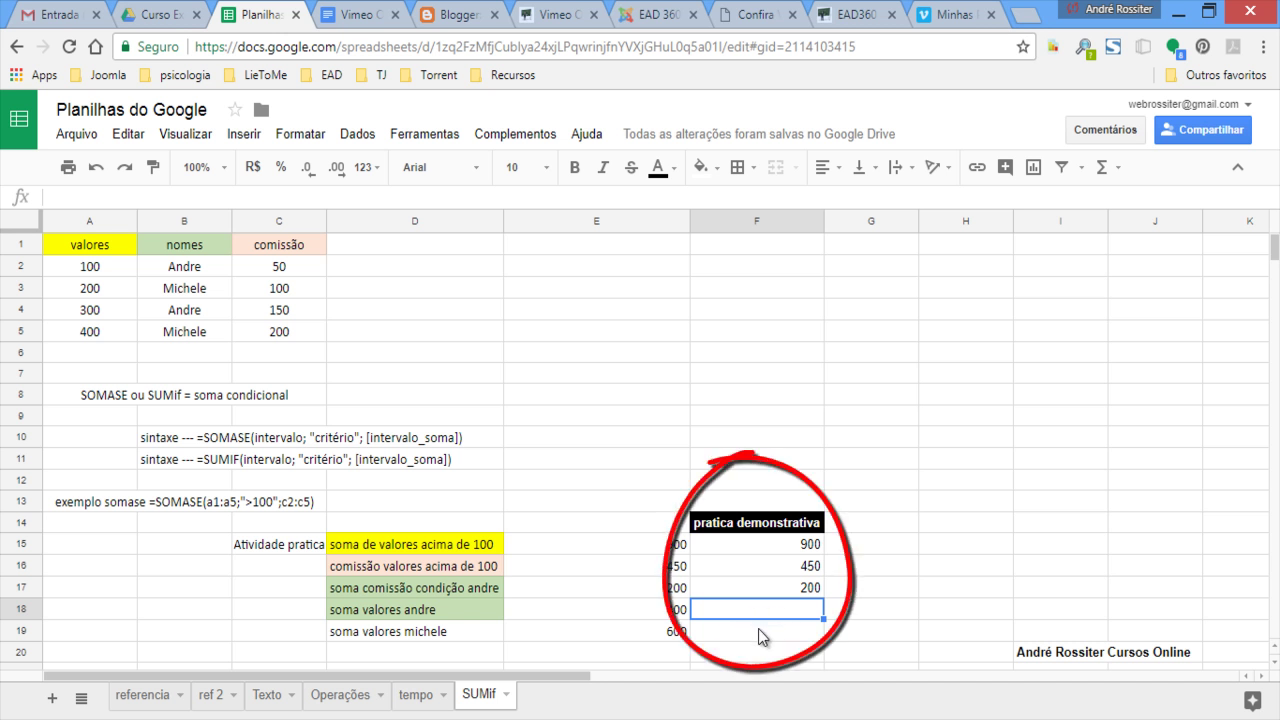
Step: Enter a SOMASE formula in F18 that sums a2:a5 where names in b2:b5 match the name in the D18 activity
{"action": "type", "text": "="}
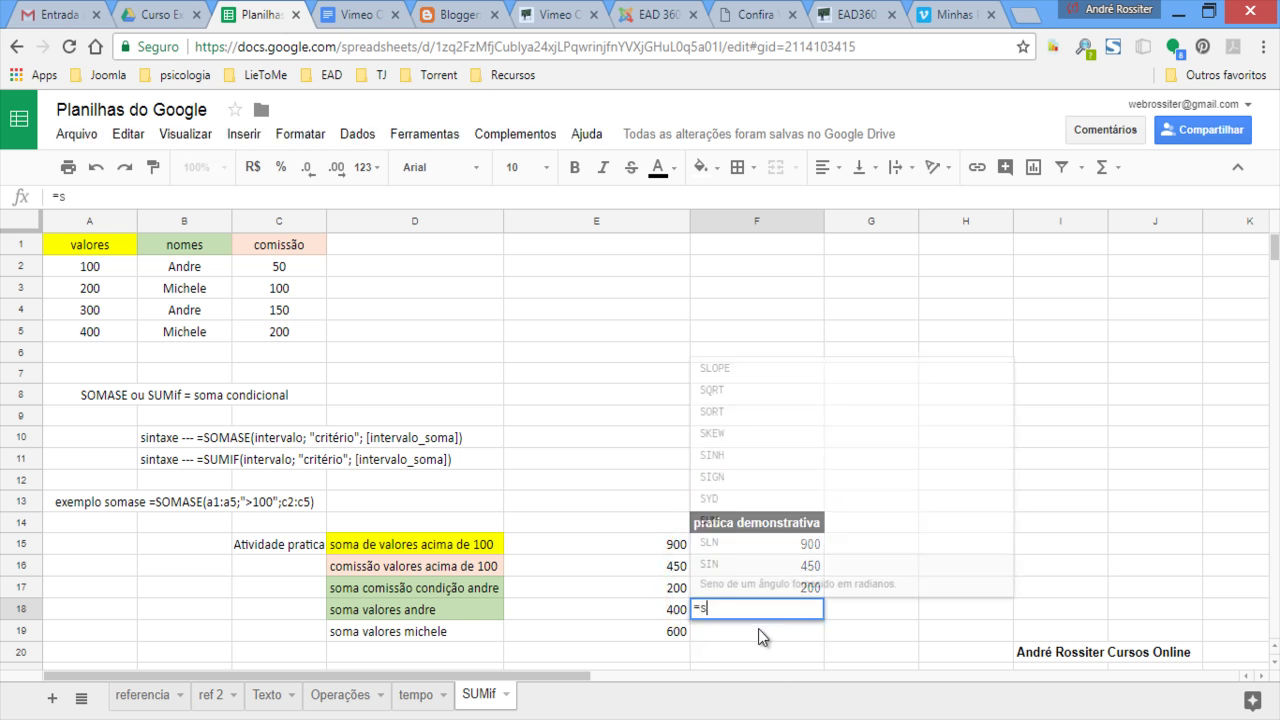
{"action": "type", "text": "somase"}
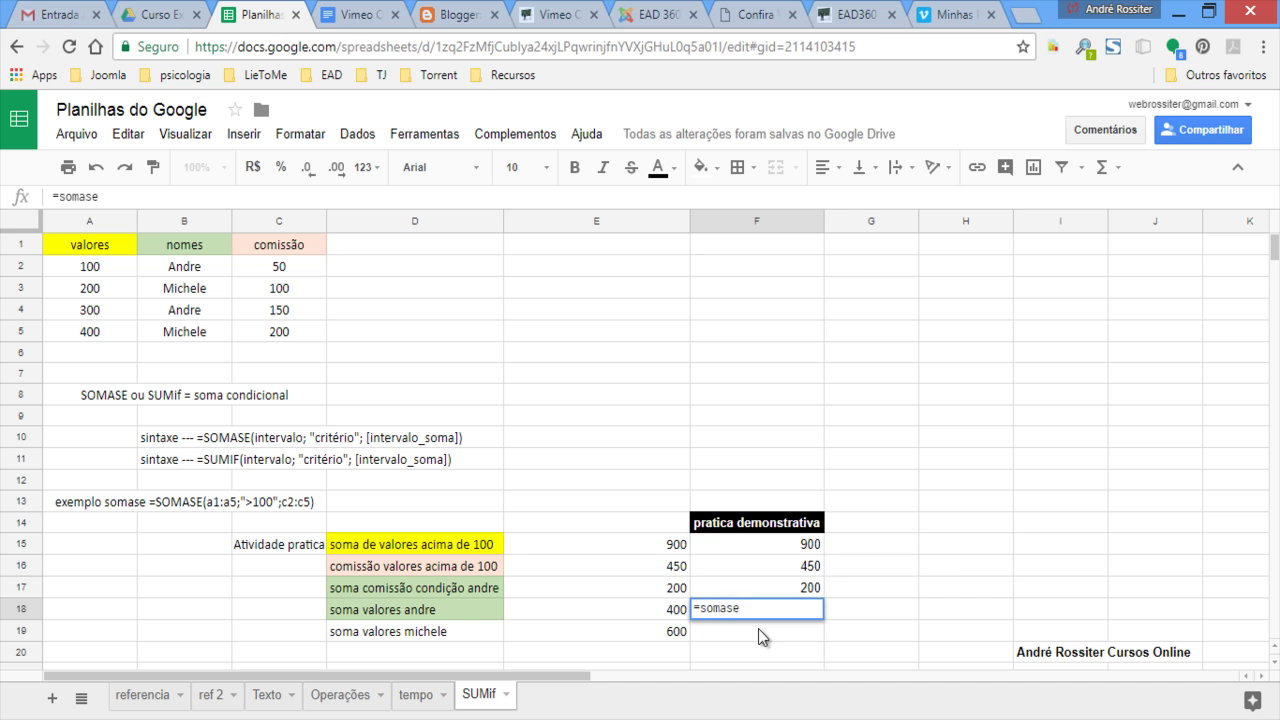
{"action": "type", "text": "("}
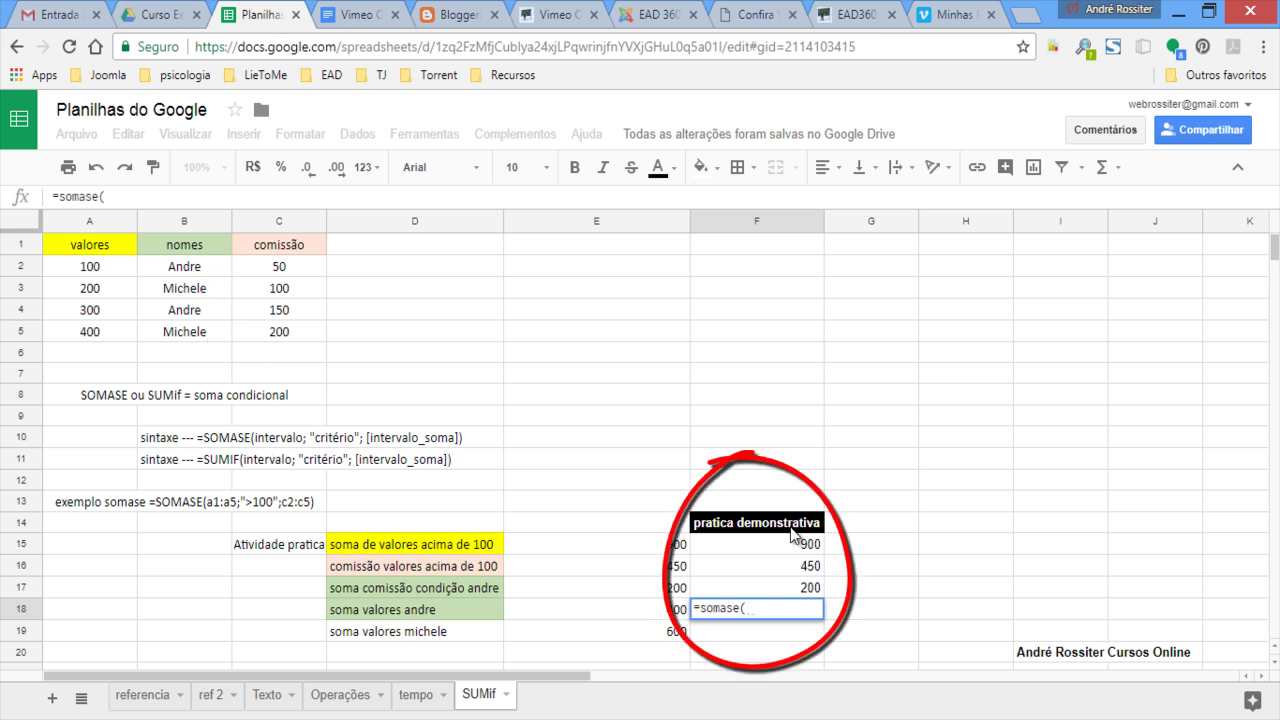
{"action": "type", "text": "b2:"}
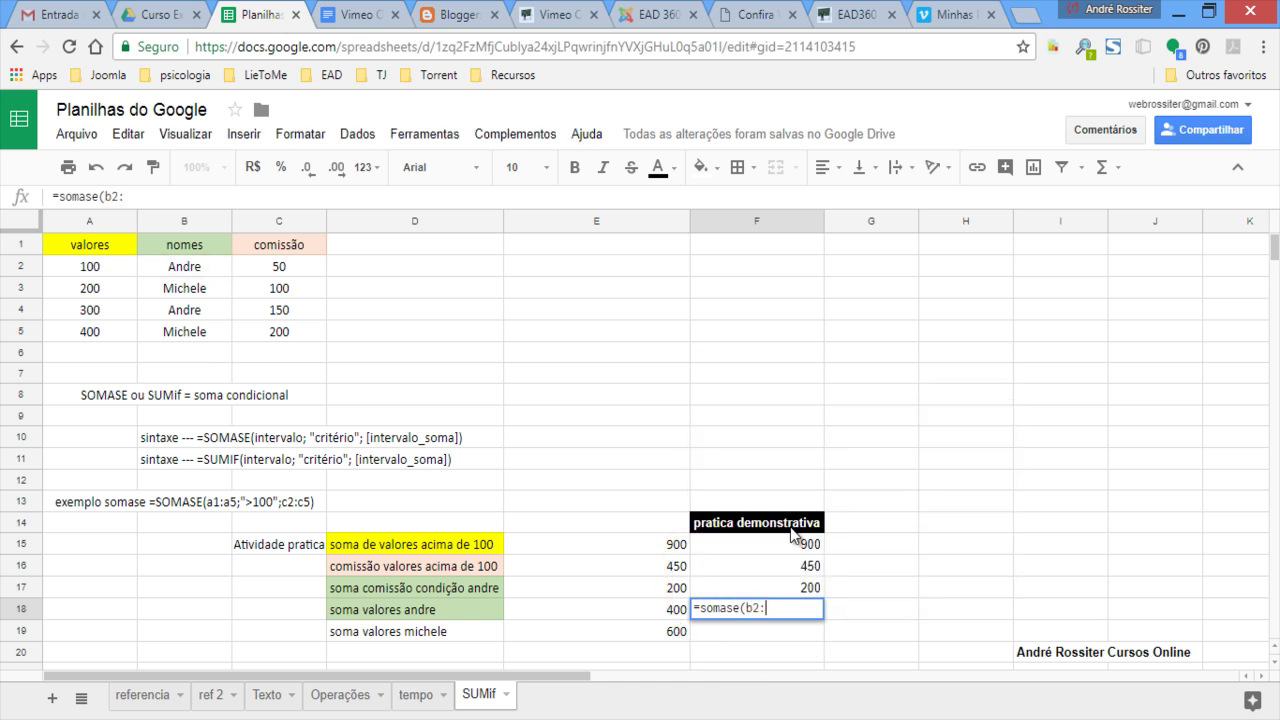
{"action": "type", "text": "b5"}
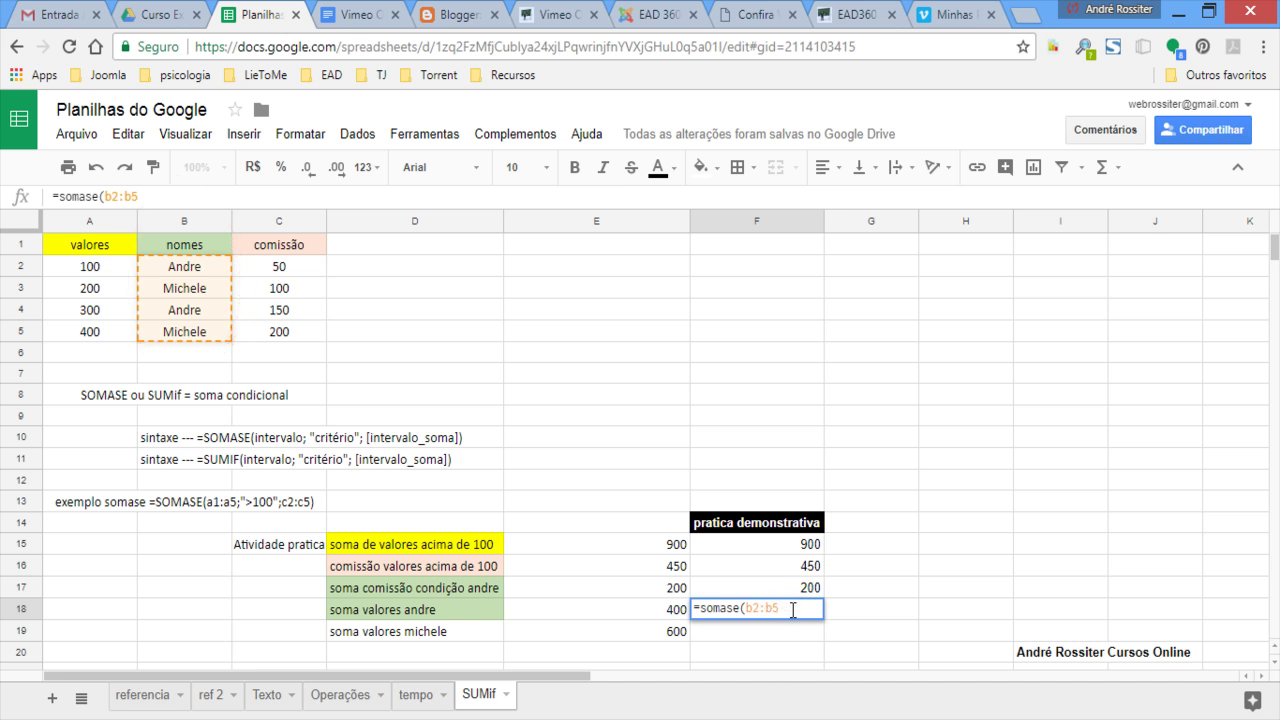
{"action": "type", "text": ";"}
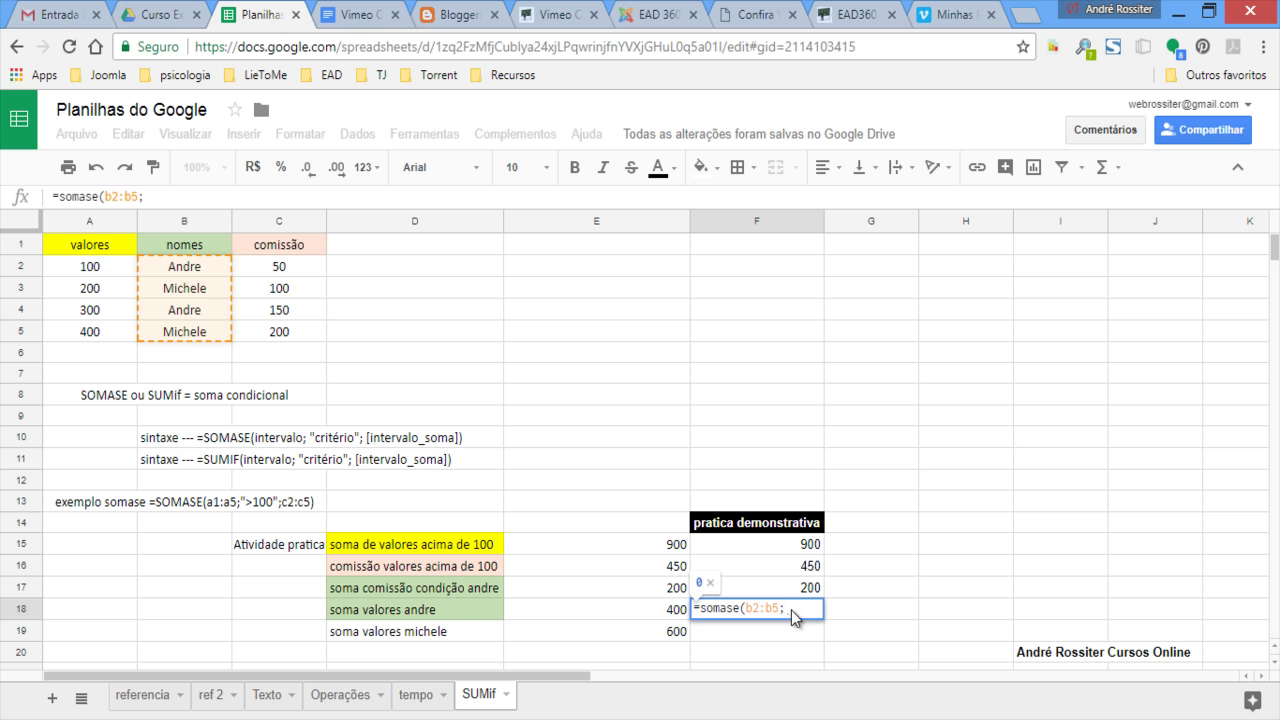
{"action": "type", "text": "\""}
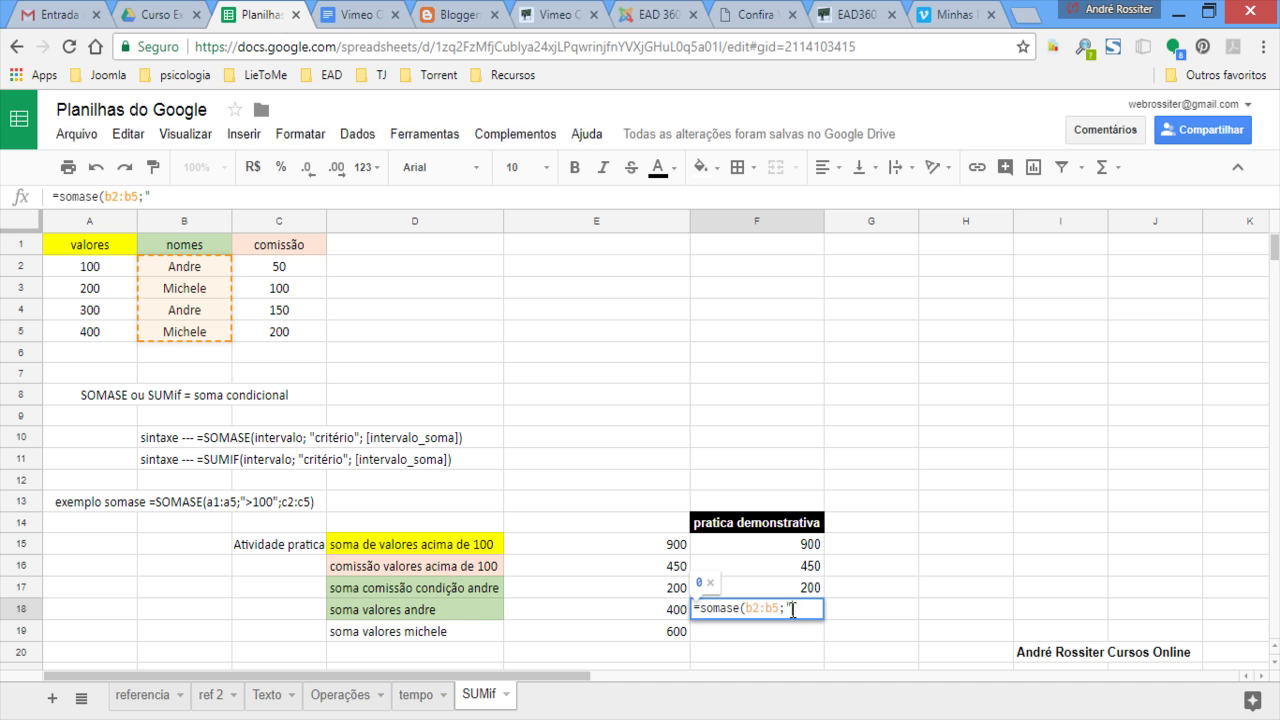
{"action": "type", "text": "Andre"}
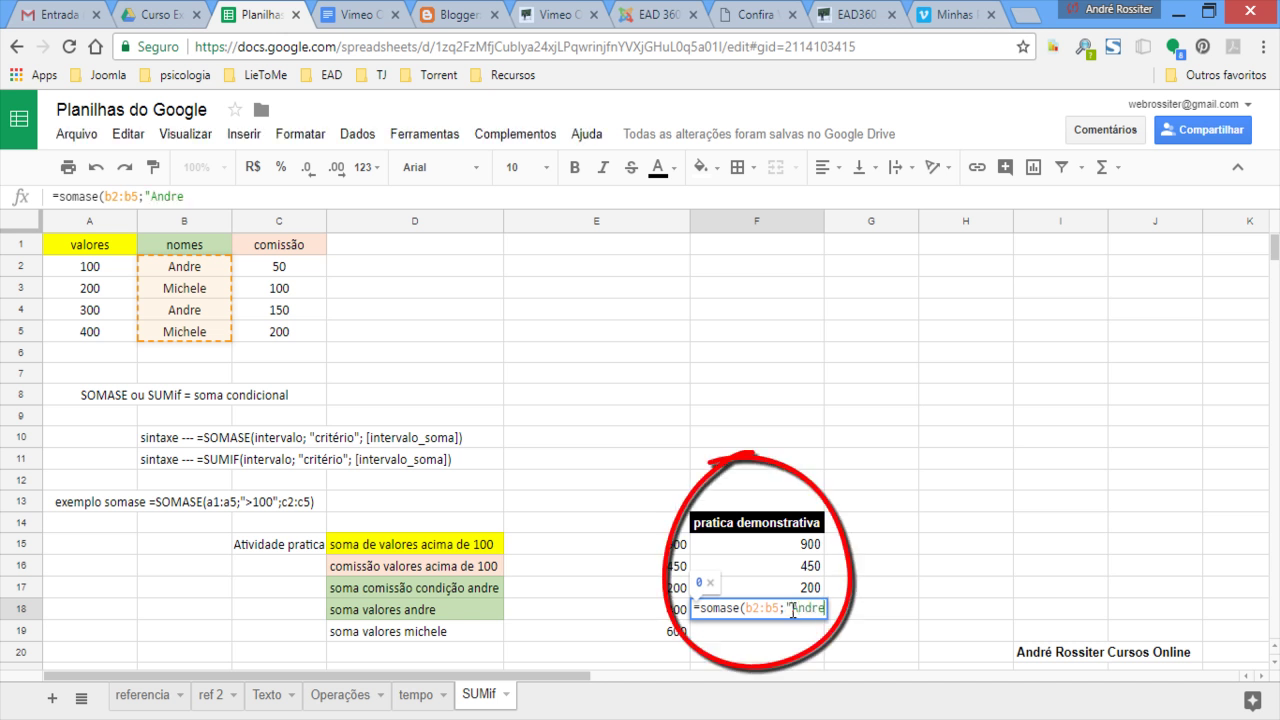
{"action": "type", "text": "\""}
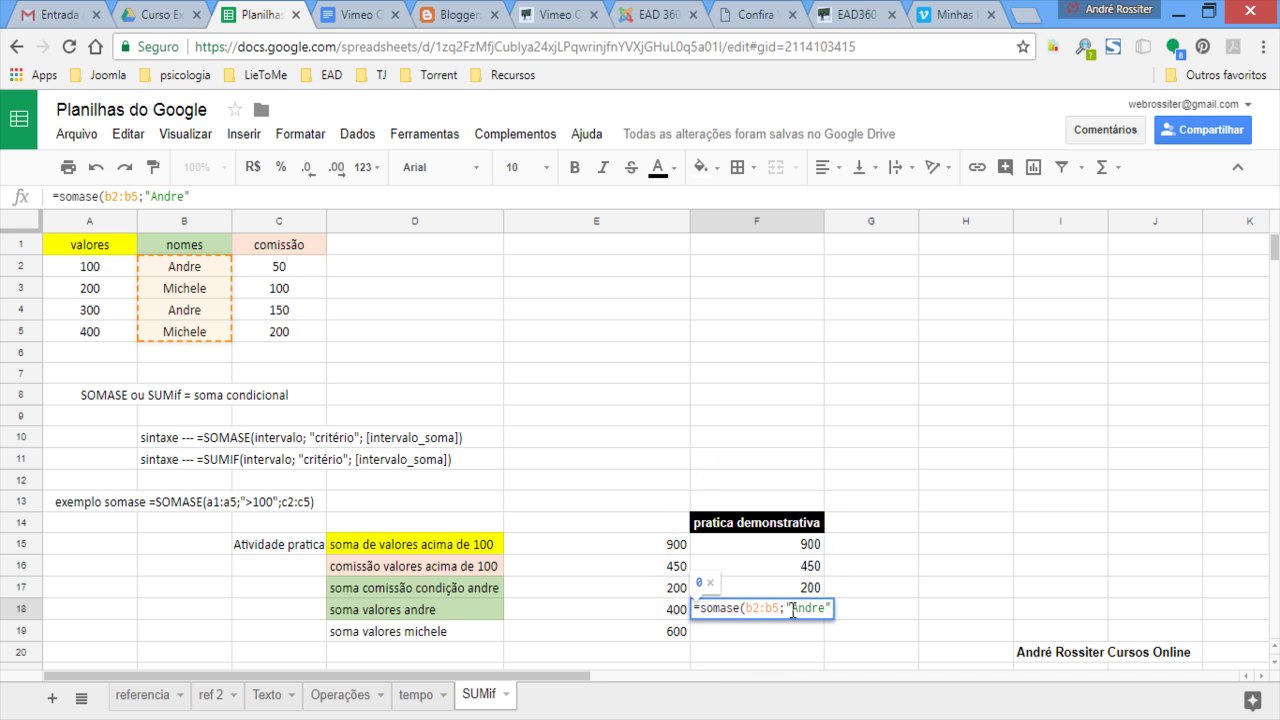
{"action": "type", "text": ";"}
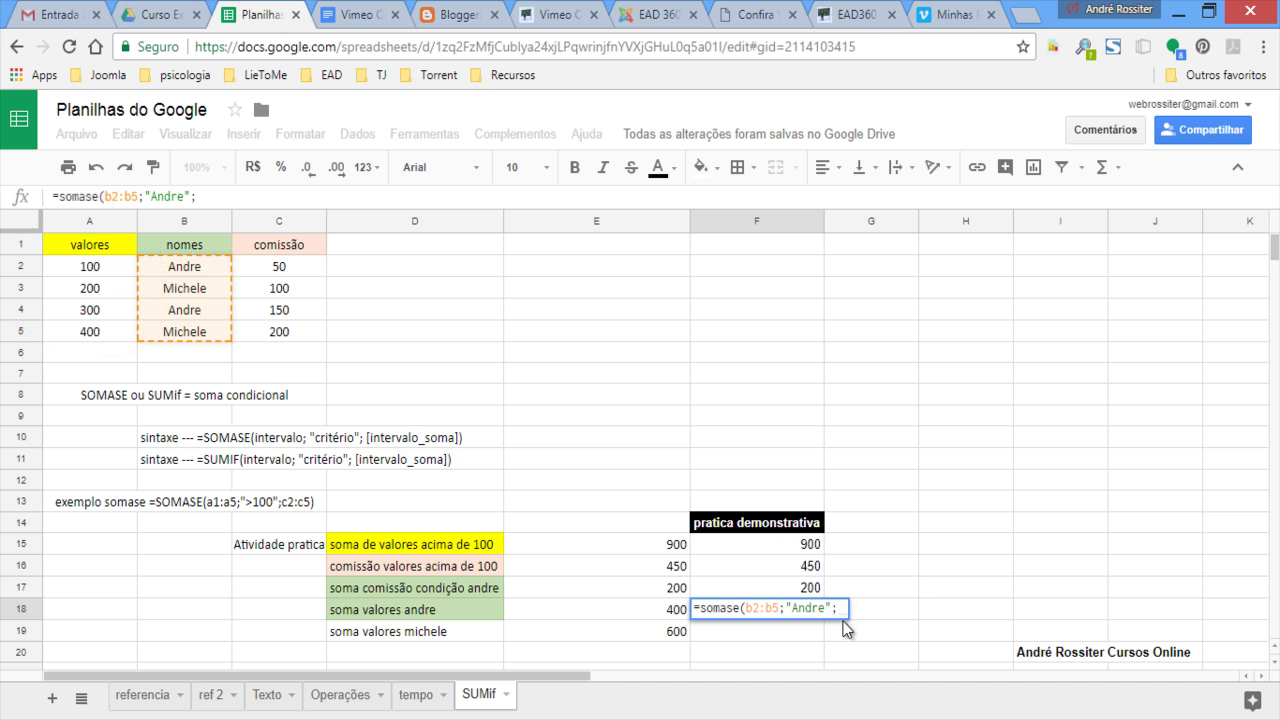
{"action": "type", "text": "a2:"}
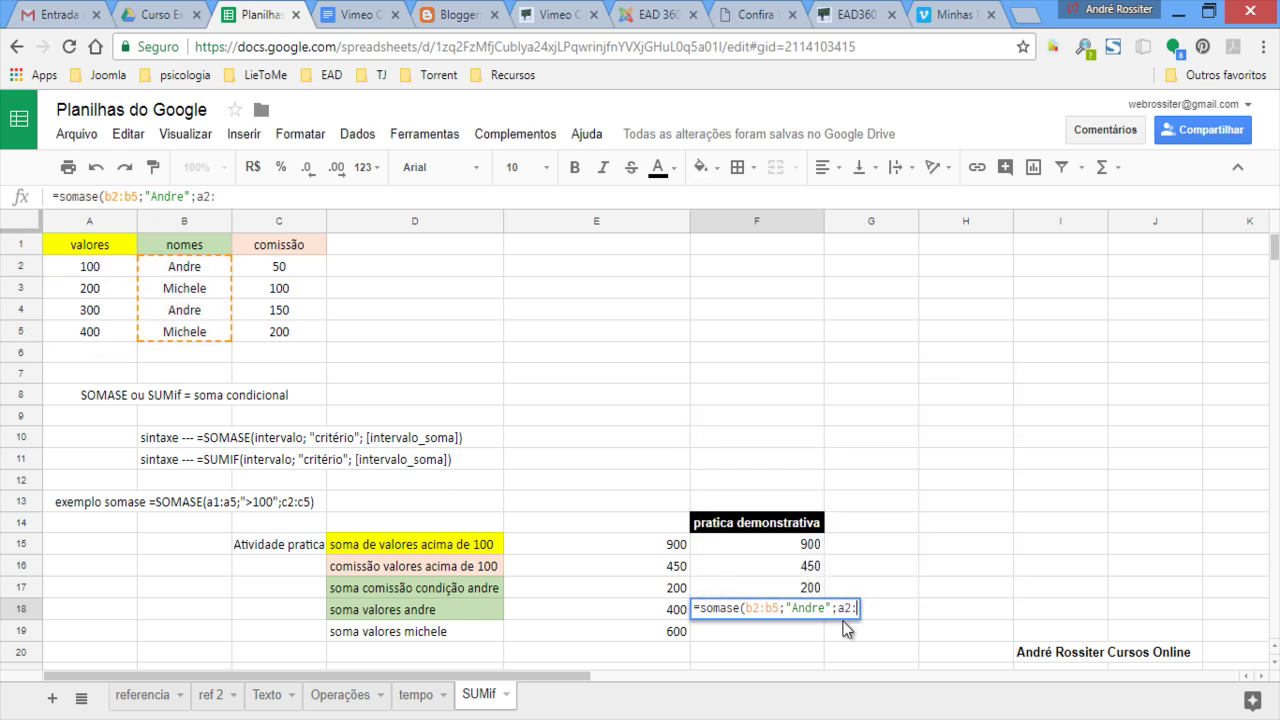
{"action": "type", "text": "a5"}
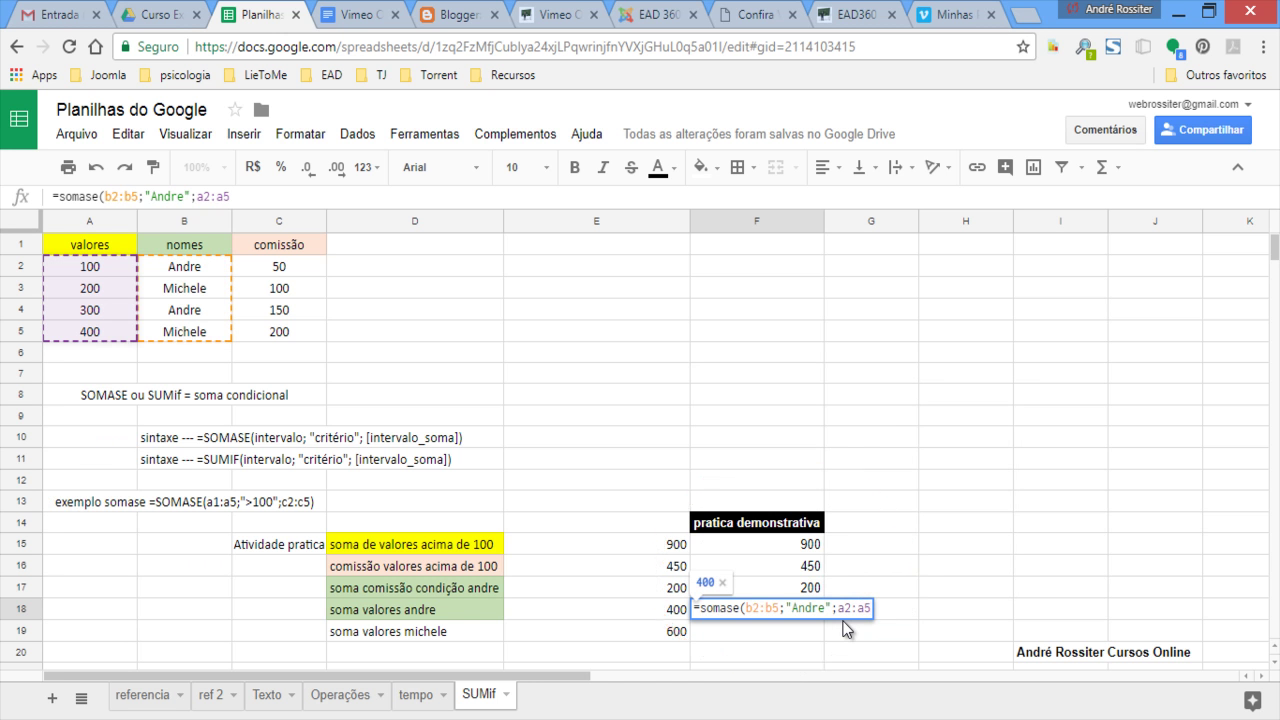
{"action": "type", "text": ")"}
{"action": "key", "text": "Return"}
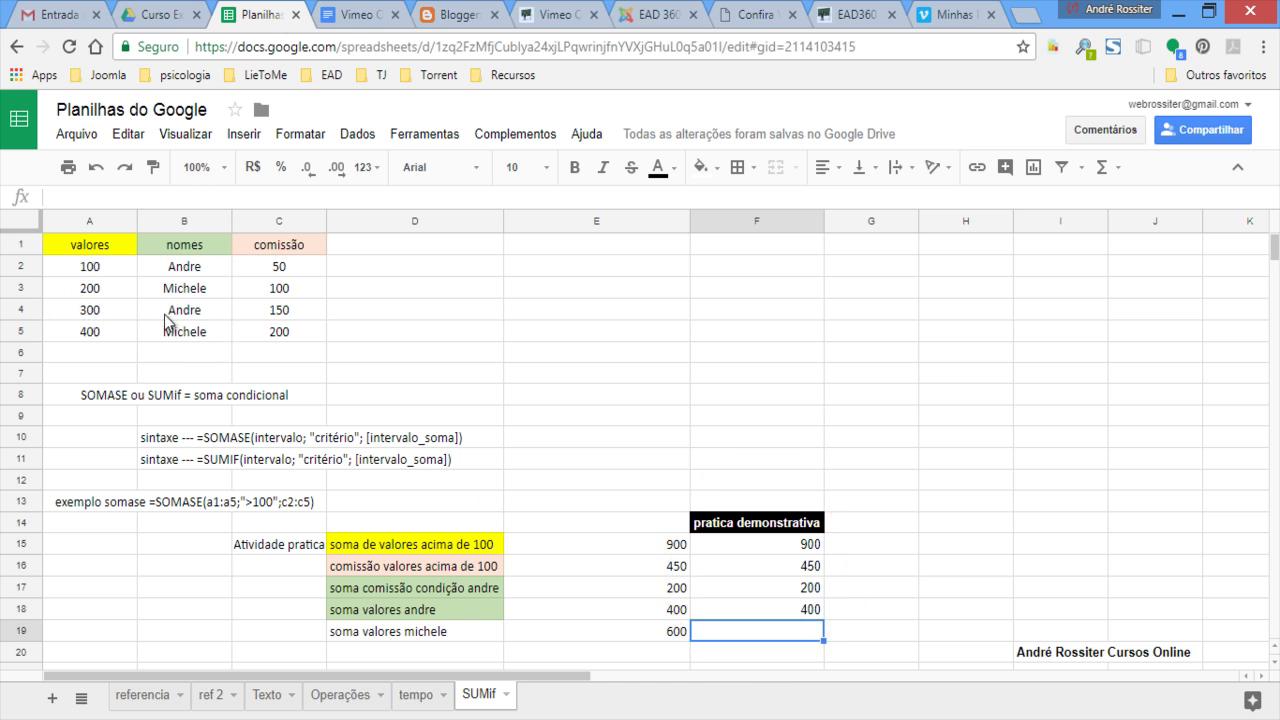
Step: Check the F18 sum against the name and value pairs in rows 4 and 2
{"action": "left_click_drag", "start_coordinate": [182, 313], "coordinate": [93, 316]}
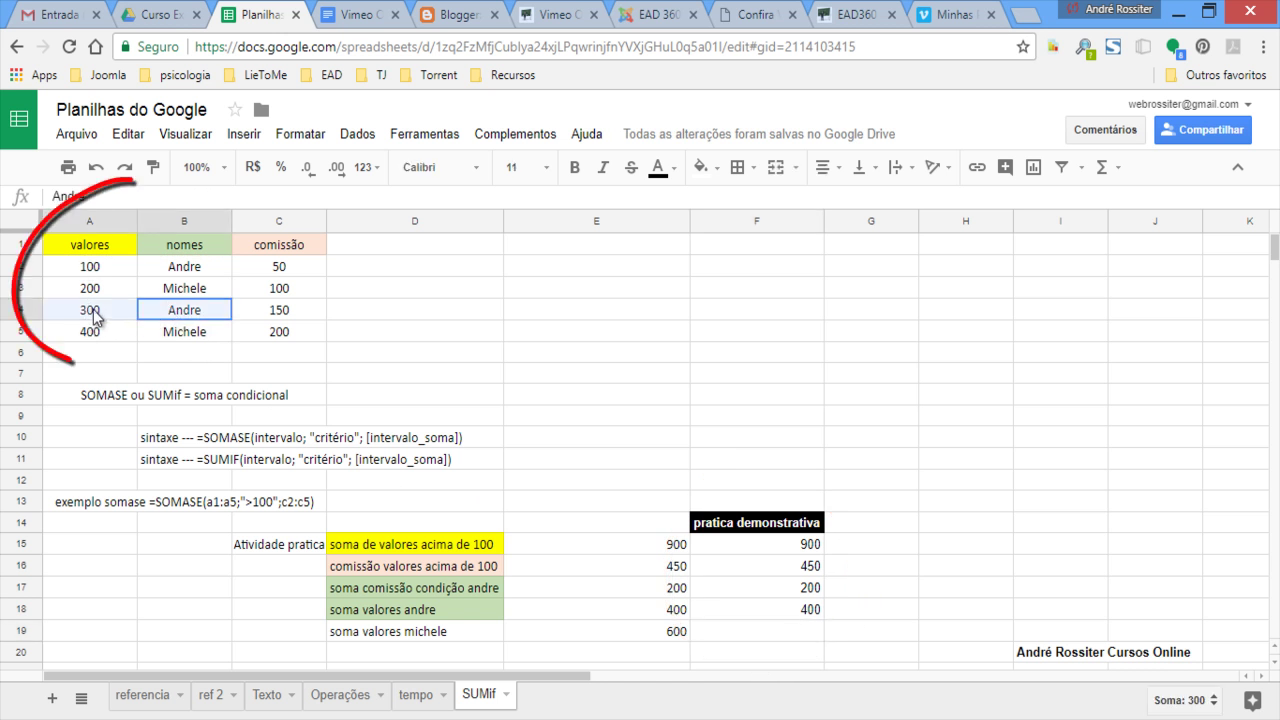
{"action": "left_click", "coordinate": [184, 271]}
{"action": "left_click_drag", "start_coordinate": [184, 271], "coordinate": [97, 266]}
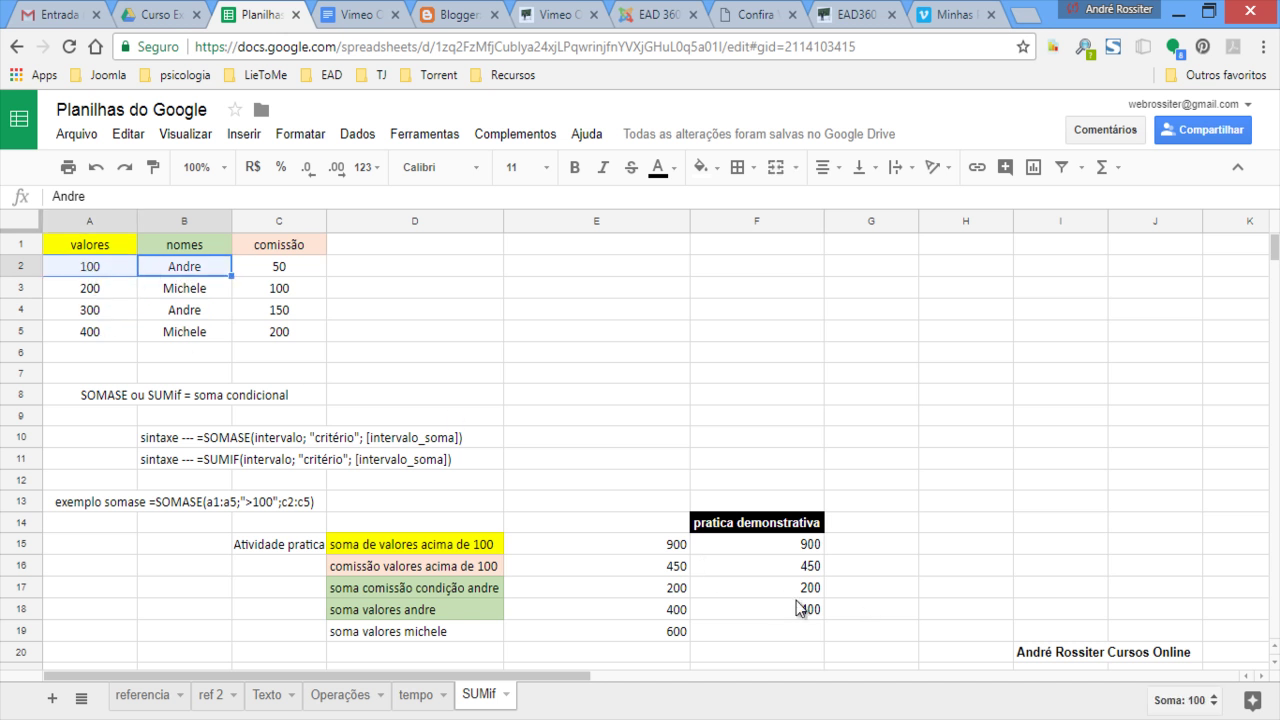
Step: Review the values in A2:A5 and the matching name entries in B5 and B3 for the D19 activity
{"action": "left_click", "coordinate": [793, 632]}
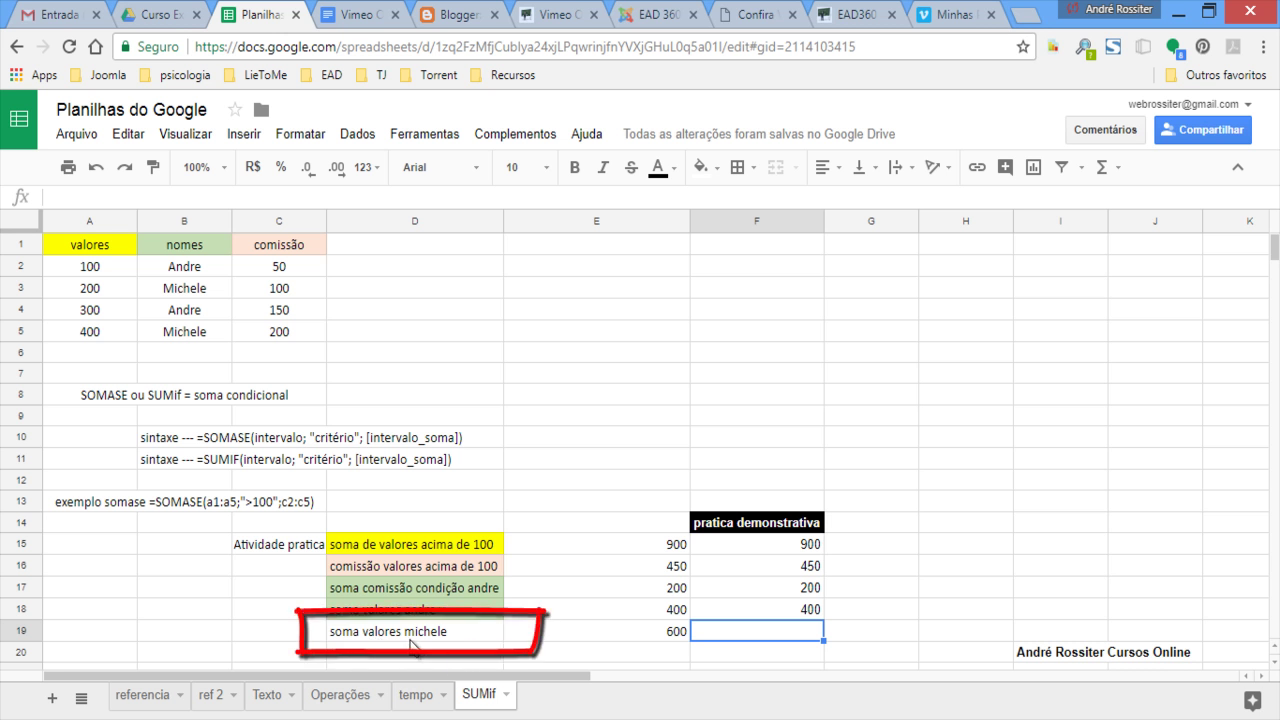
{"action": "left_click", "coordinate": [115, 272]}
{"action": "left_click_drag", "start_coordinate": [115, 290], "coordinate": [112, 326]}
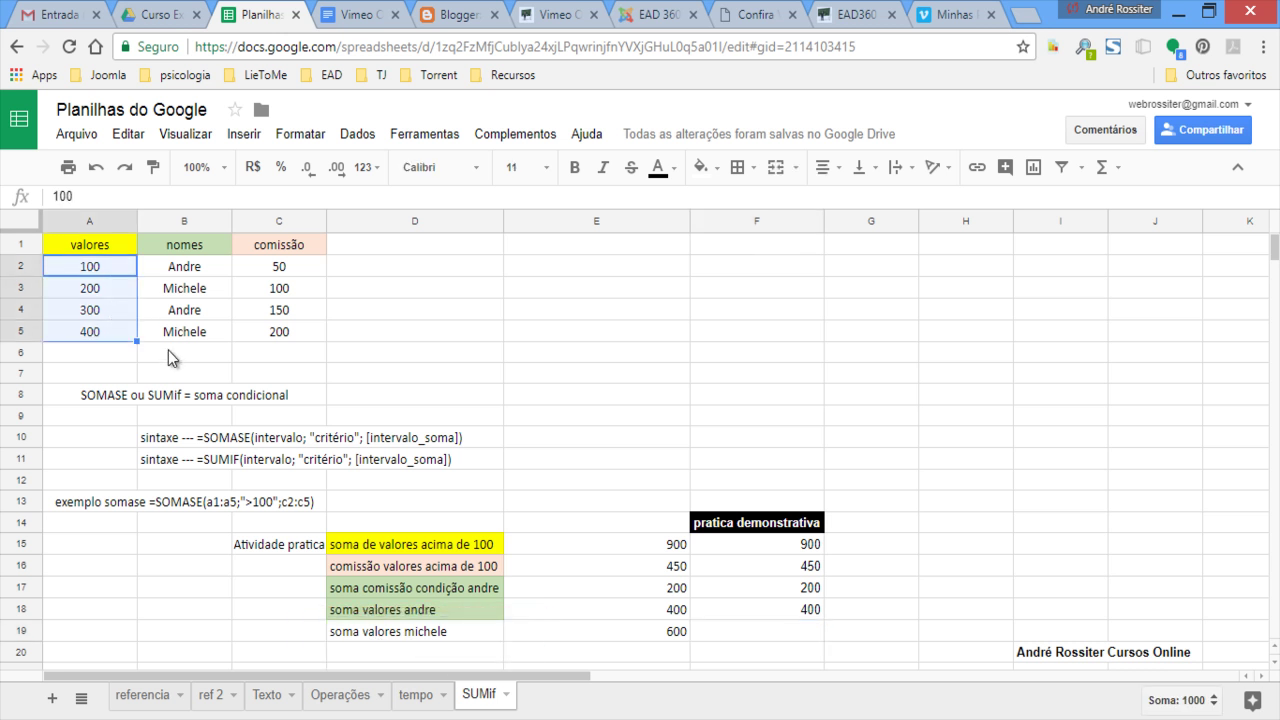
{"action": "left_click", "coordinate": [209, 331]}
{"action": "left_click", "coordinate": [214, 290]}
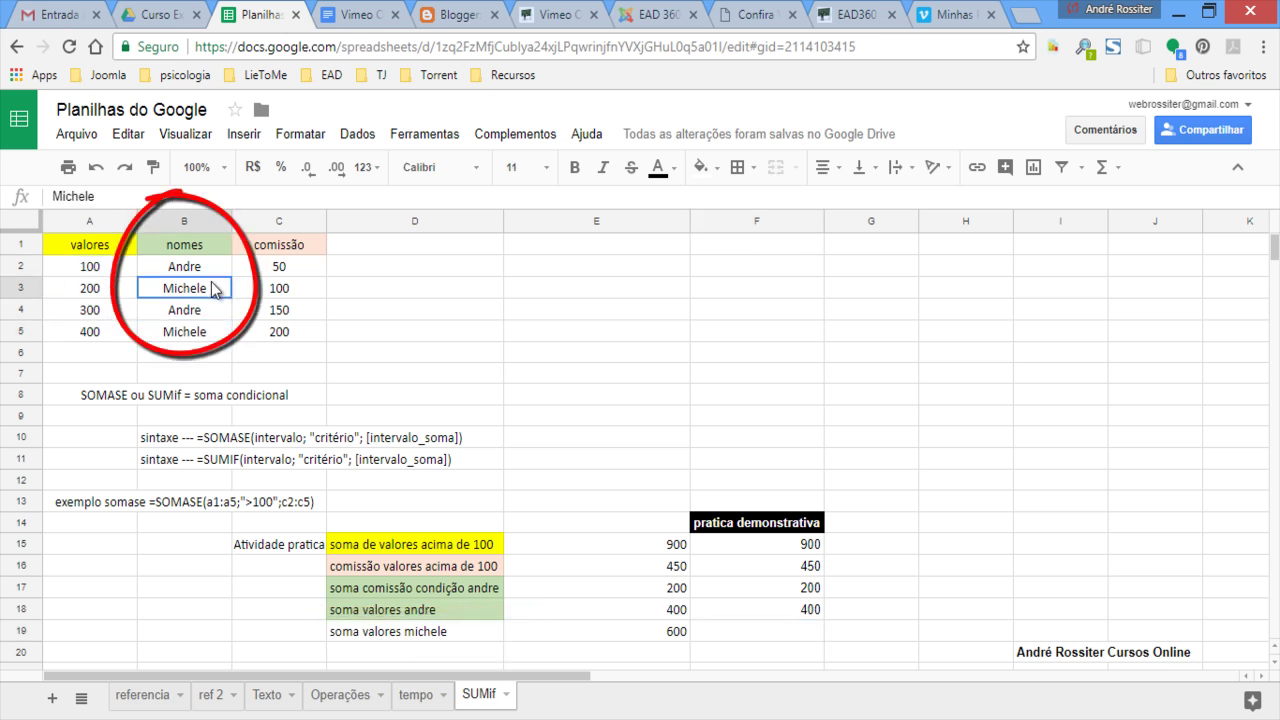
Step: Enter a SUMIF formula in F19 that sums a2:a5 where names in b2:b5 match the name in the D19 activity
{"action": "left_click", "coordinate": [789, 630]}
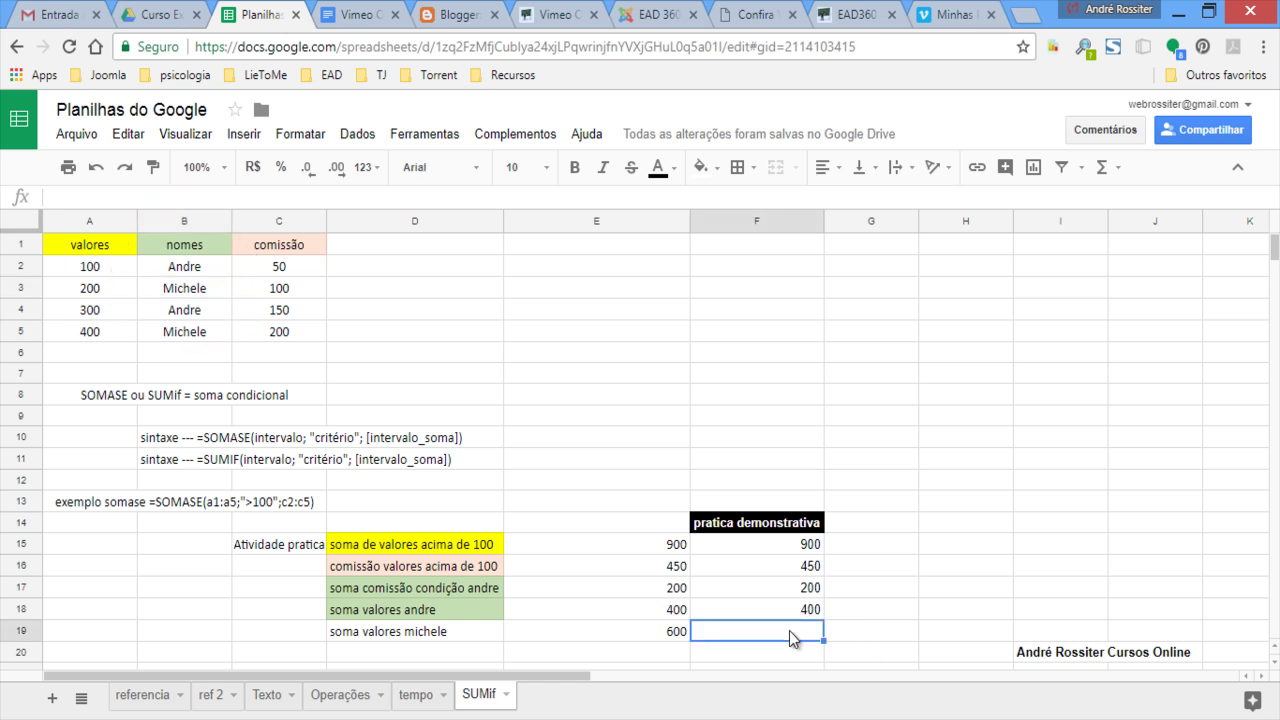
{"action": "type", "text": "=sumif"}
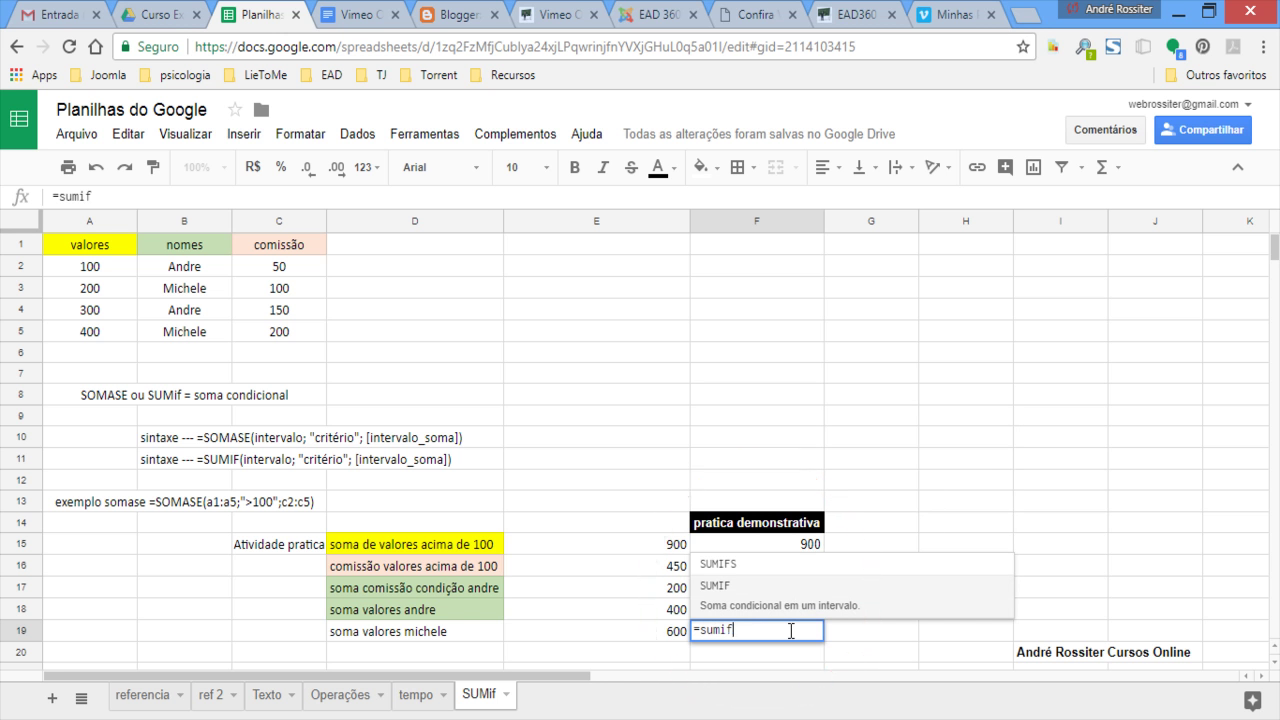
{"action": "type", "text": "("}
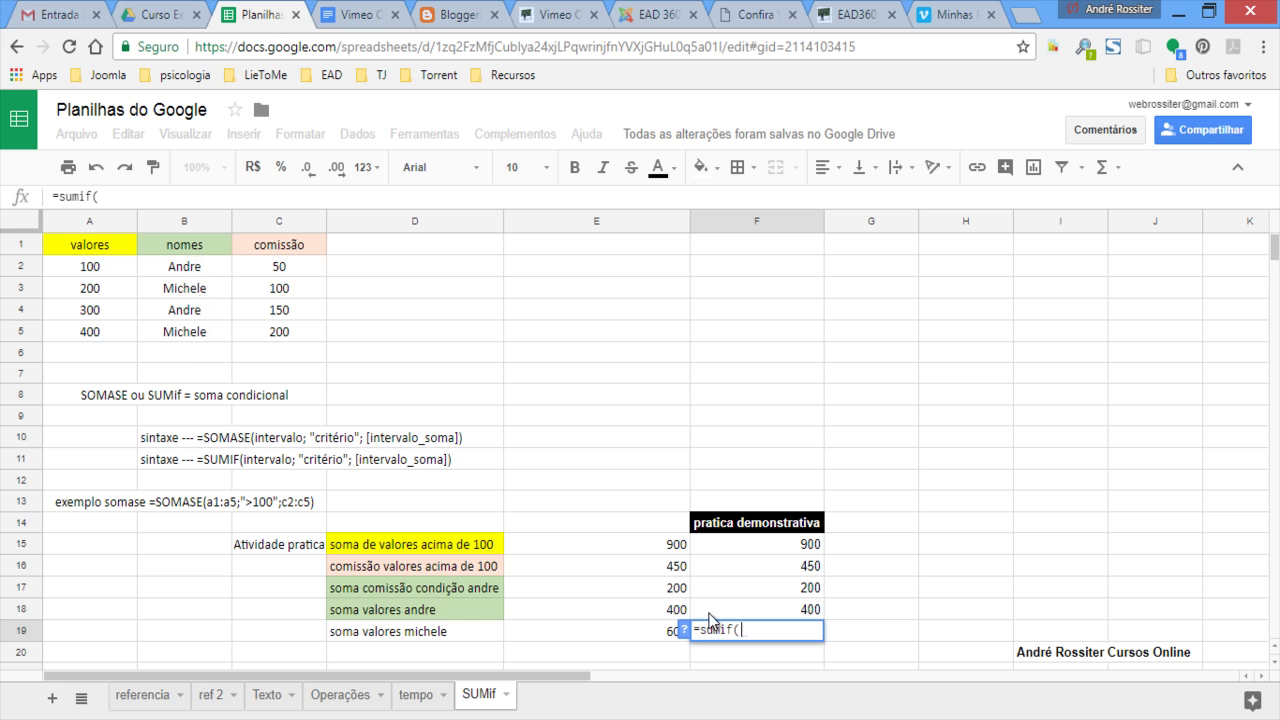
{"action": "type", "text": "b2"}
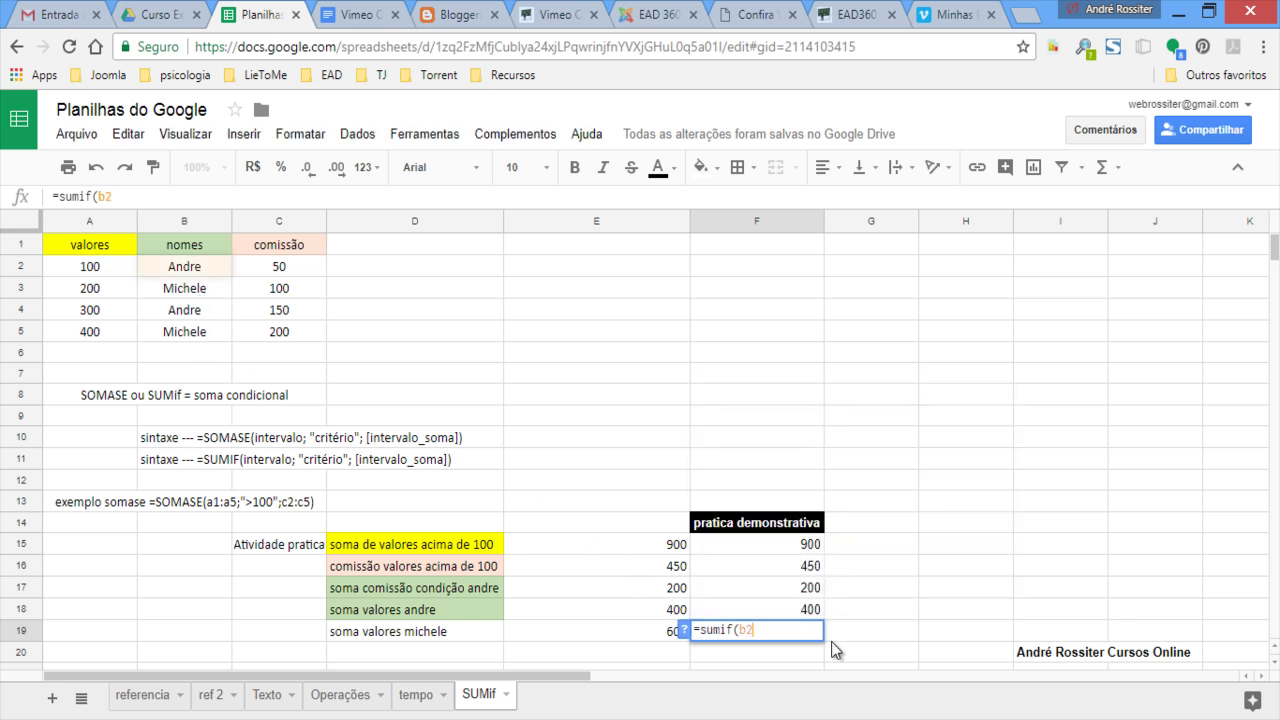
{"action": "type", "text": ":b5;"}
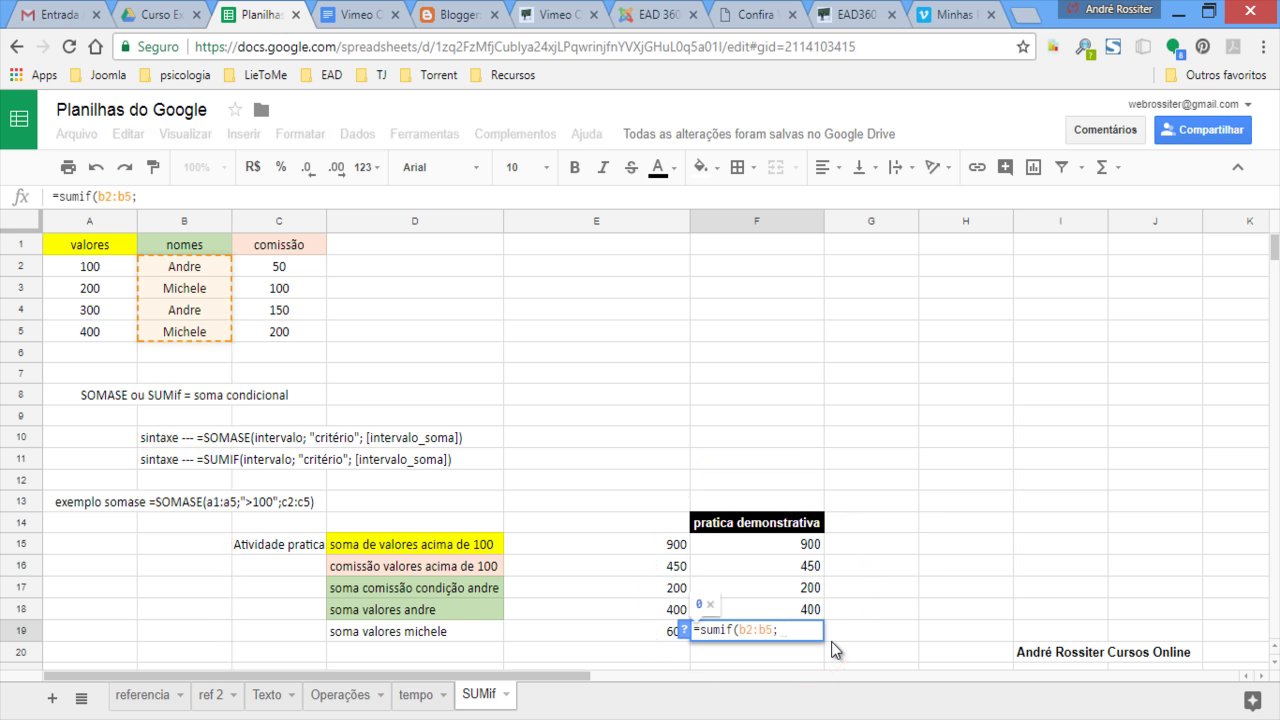
{"action": "type", "text": "\""}
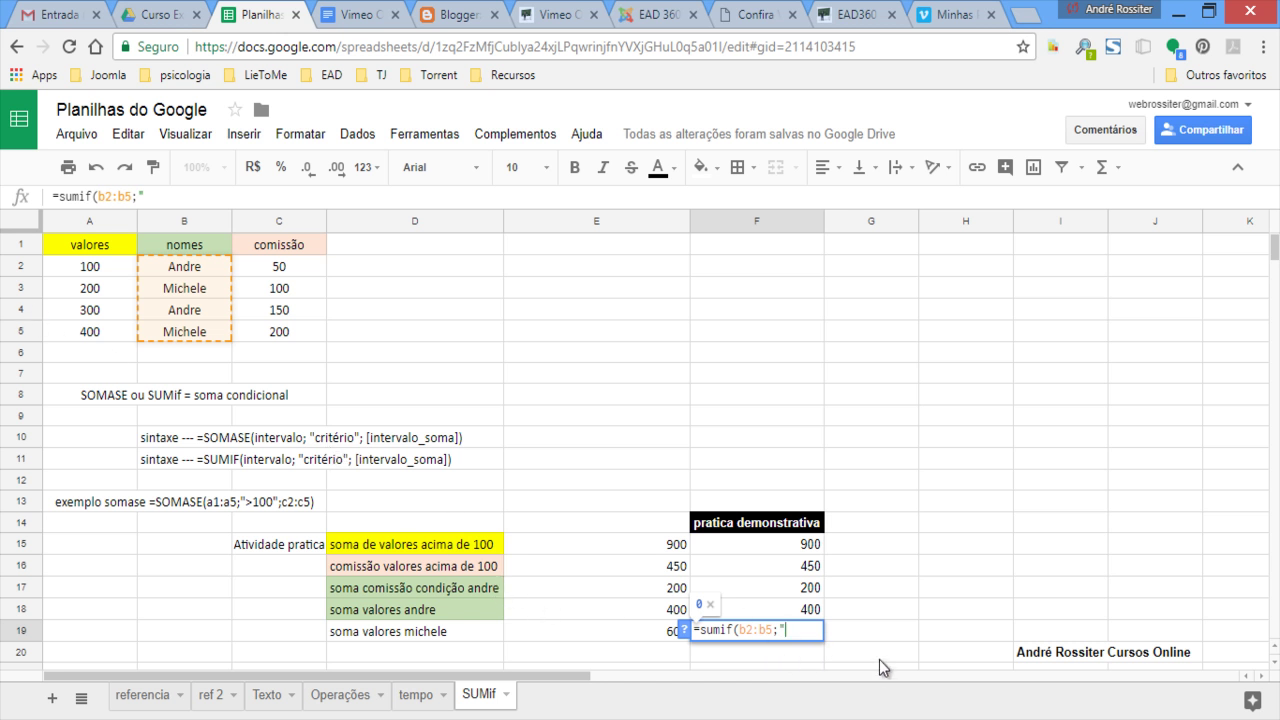
{"action": "type", "text": "Michele\""}
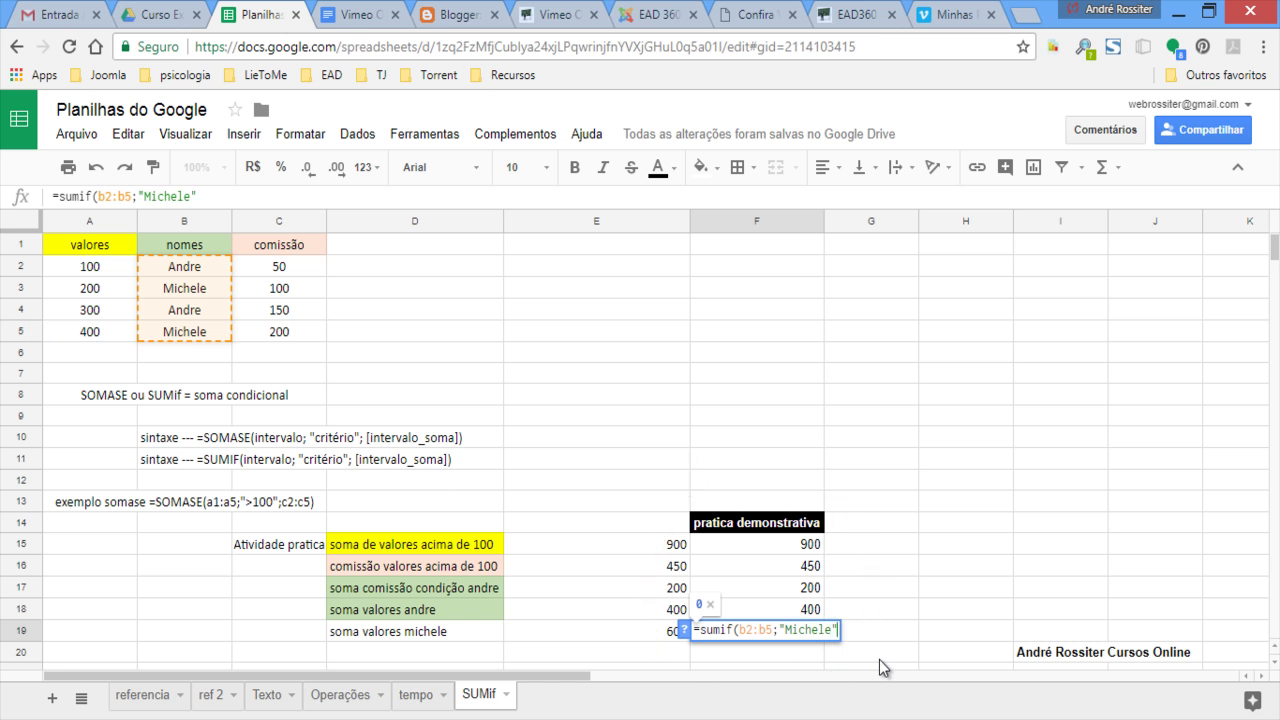
{"action": "type", "text": ";"}
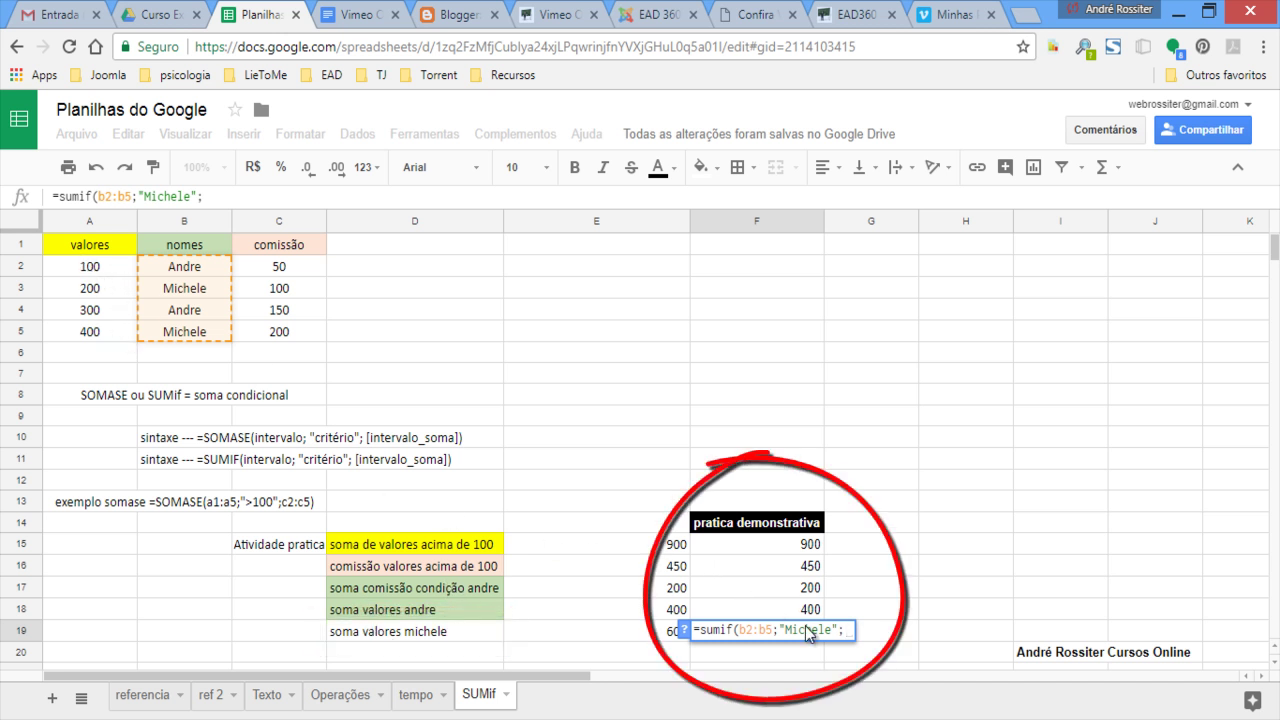
{"action": "type", "text": "a2"}
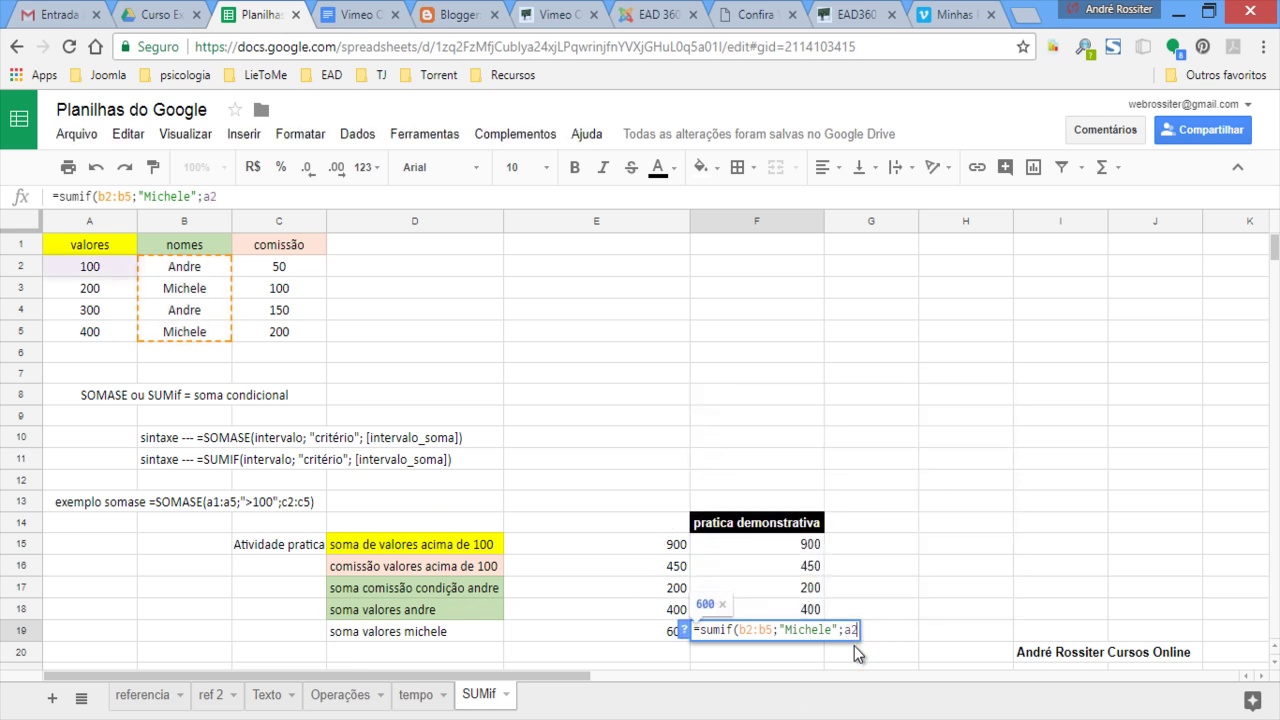
{"action": "type", "text": ":a5"}
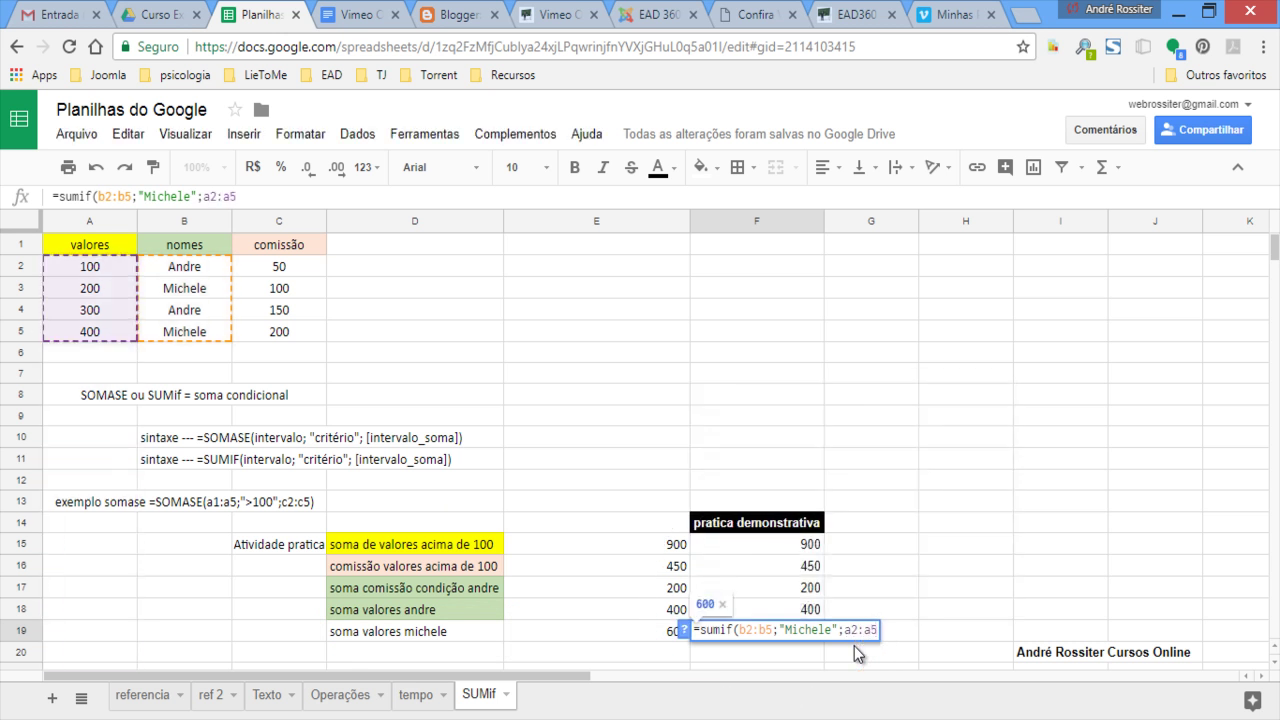
{"action": "type", "text": ")"}
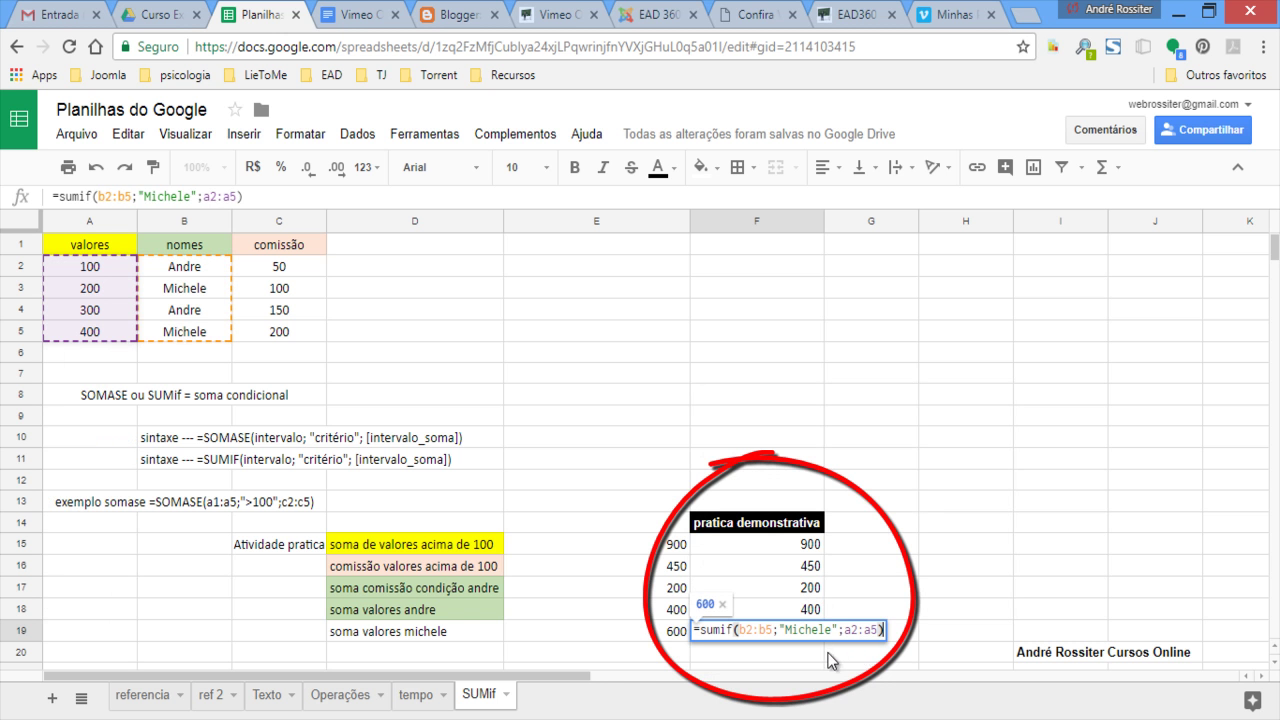
{"action": "key", "text": "Return"}
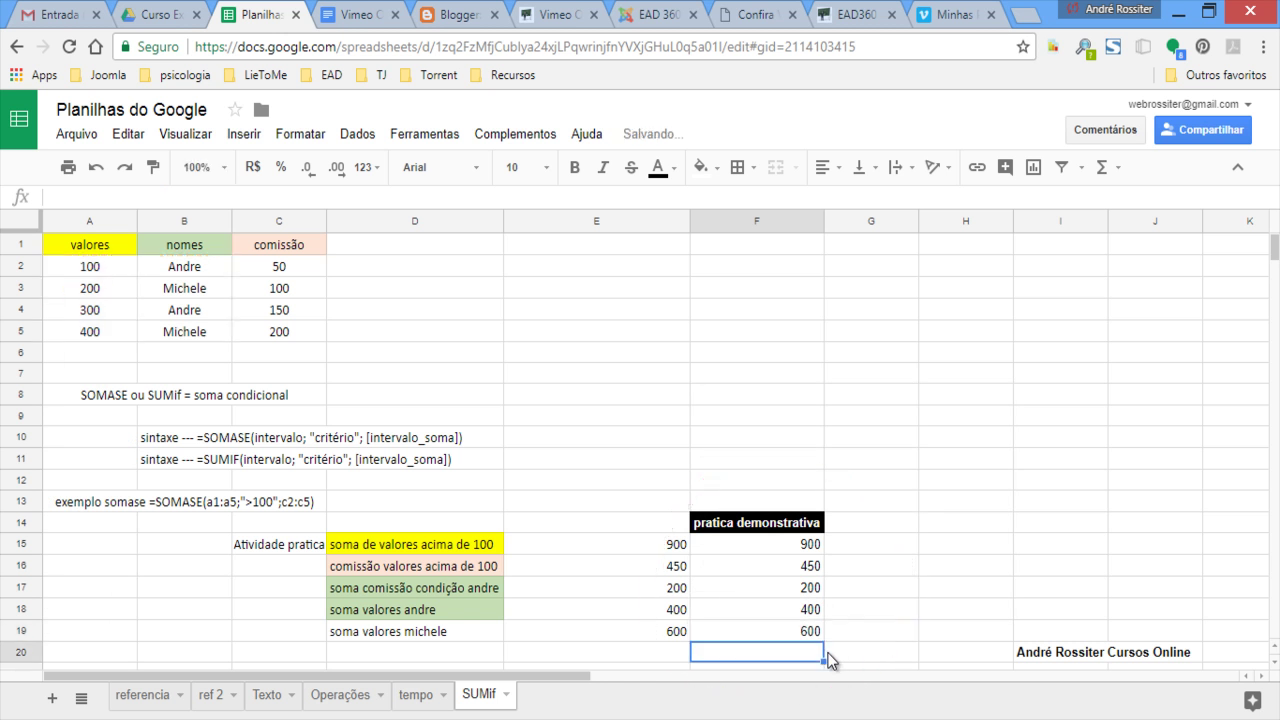
{"action": "left_click", "coordinate": [791, 631]}
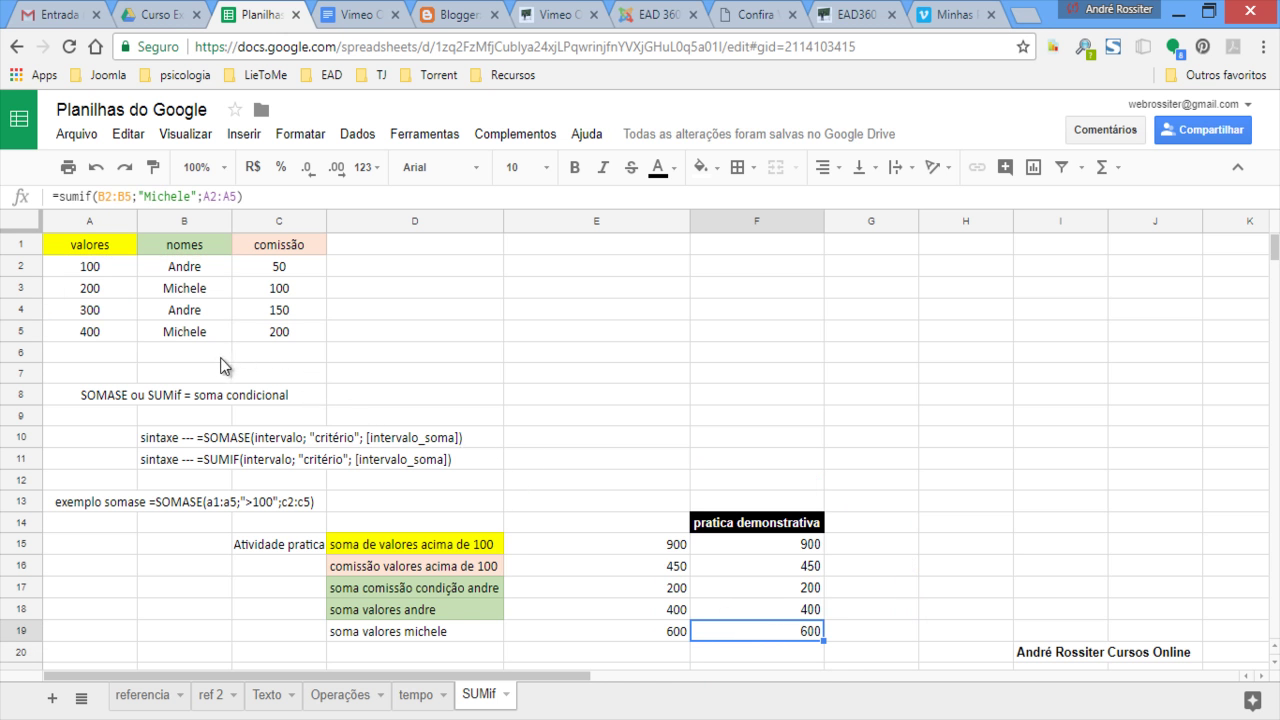
{"action": "left_click", "coordinate": [193, 357]}
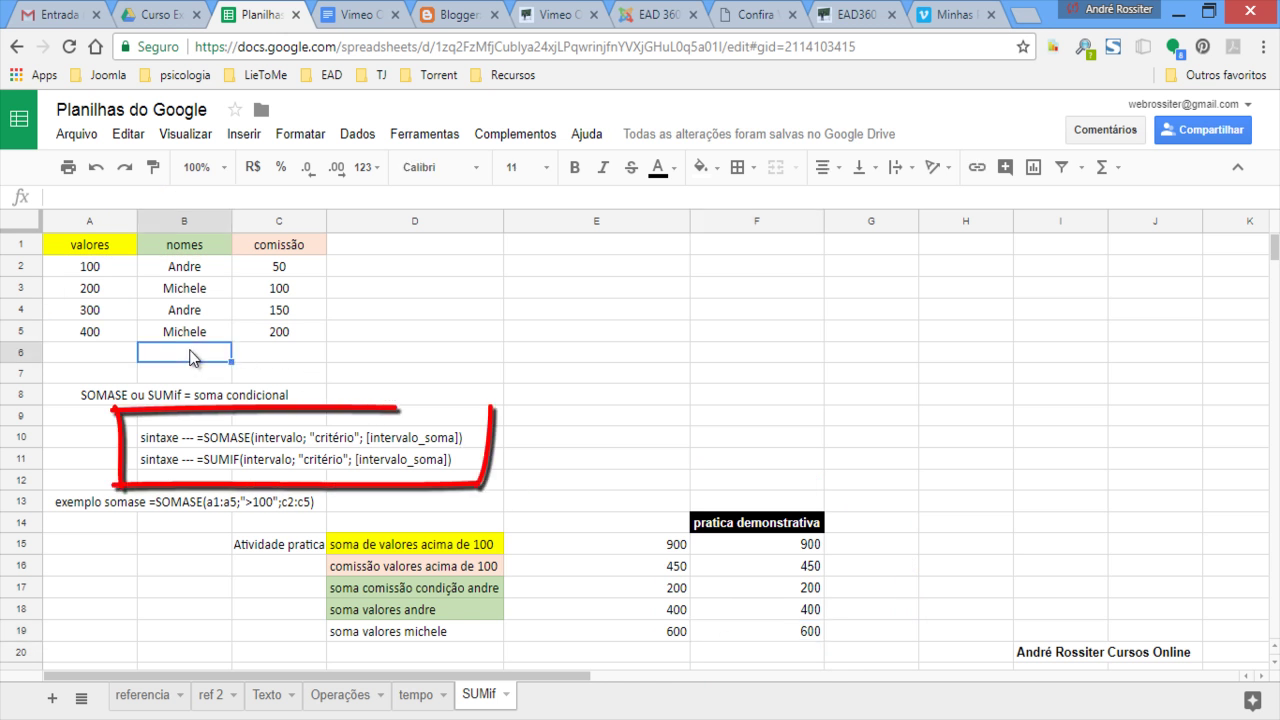